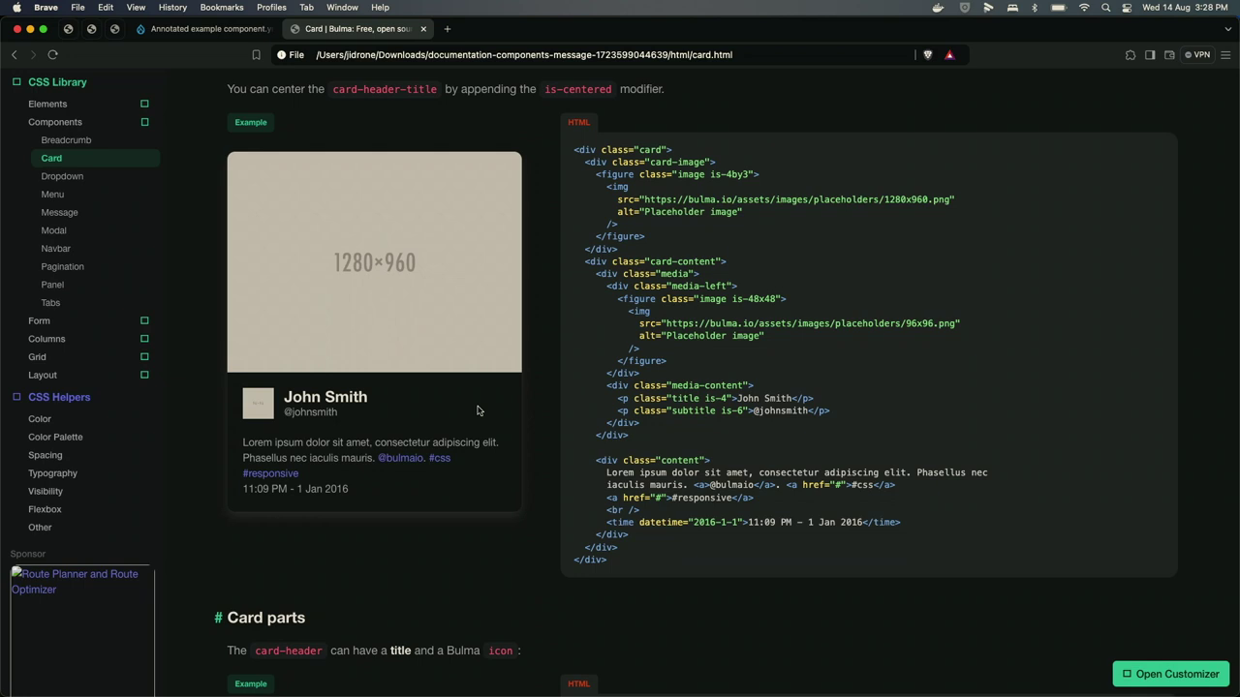
Switch to VS Code and look through the card component's YAML, CSS, SCSS and Twig files in bulma_sdc.
{"action": "key", "text": "super+Tab"}
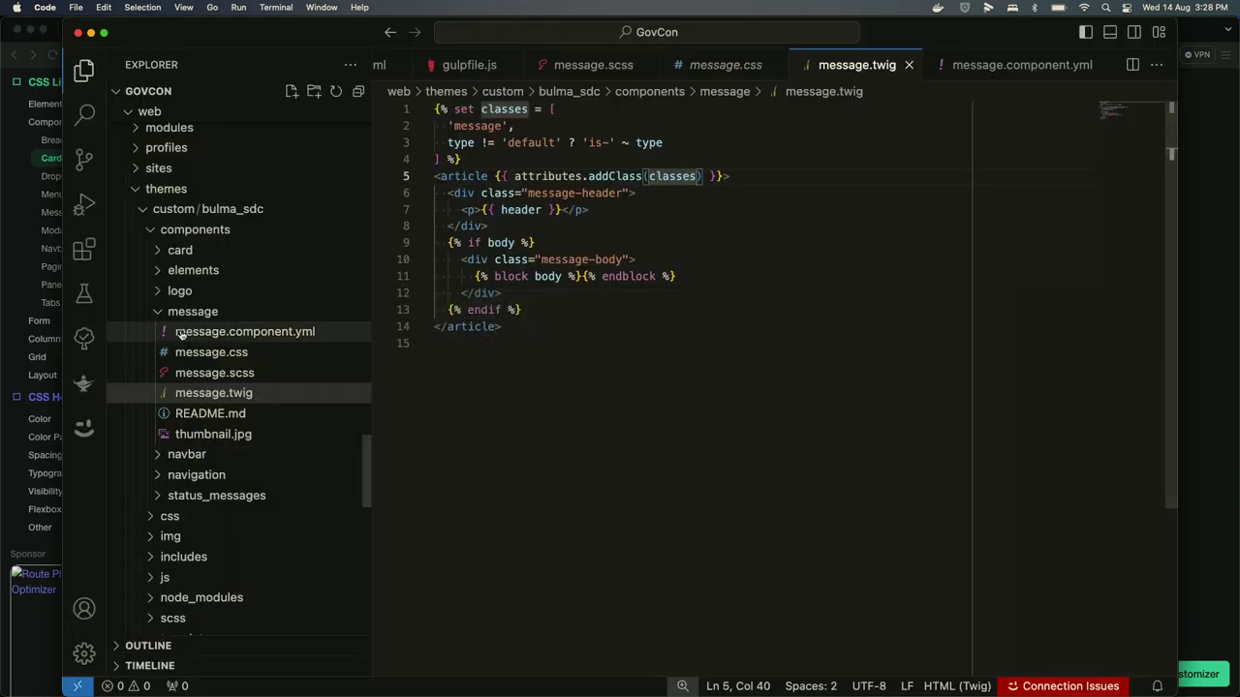
{"action": "left_click", "coordinate": [180, 250]}
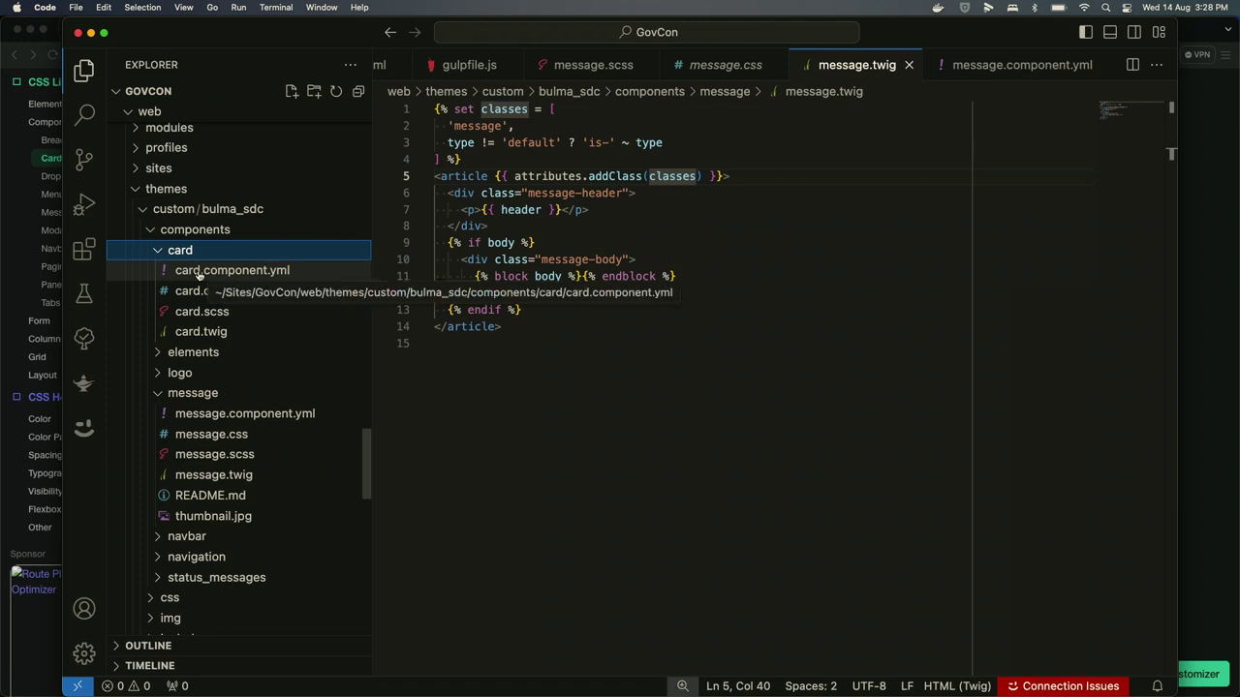
{"action": "left_click", "coordinate": [199, 274]}
{"action": "left_click", "coordinate": [199, 292]}
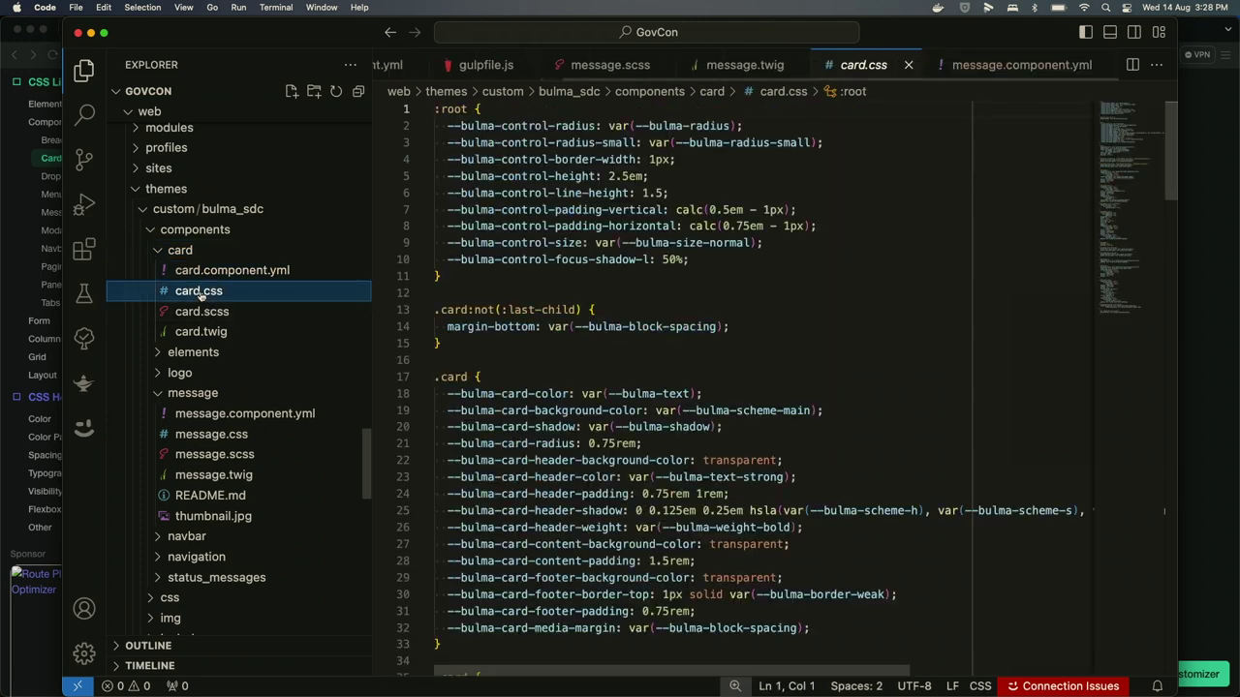
{"action": "left_click", "coordinate": [199, 311]}
{"action": "left_click", "coordinate": [198, 331]}
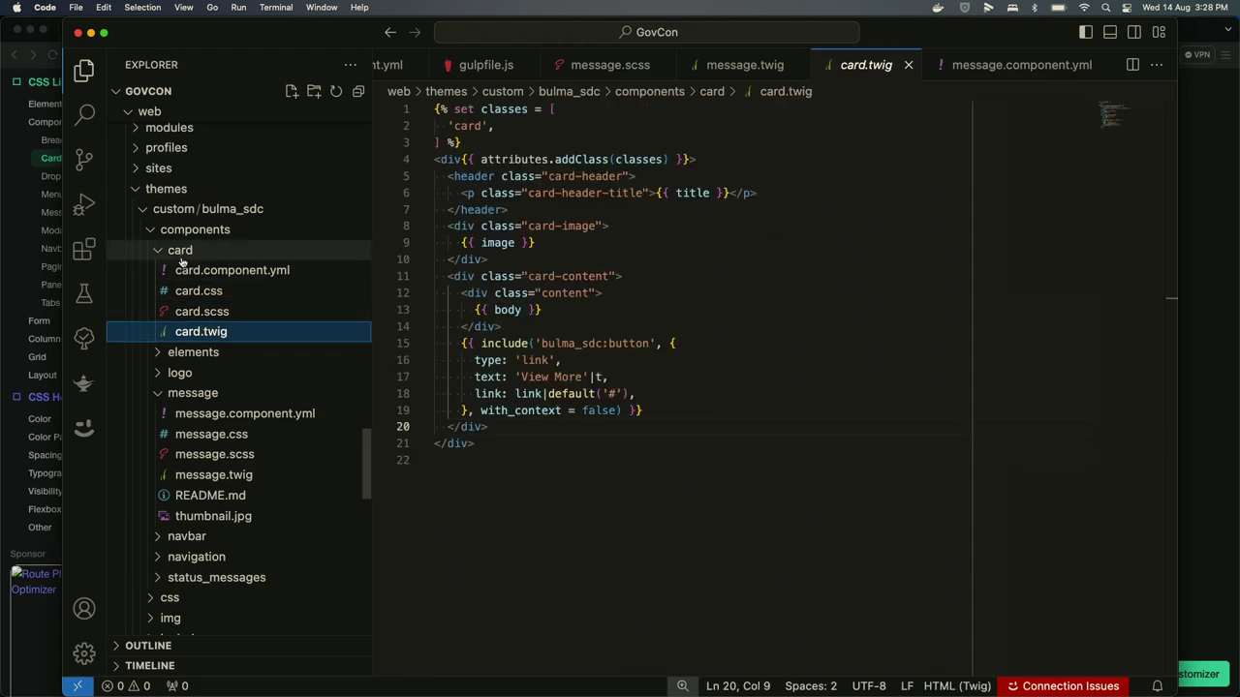
Switch to the Drupal site in the browser and open the Articles block's view for editing.
{"action": "key", "text": "ctrl+Right"}
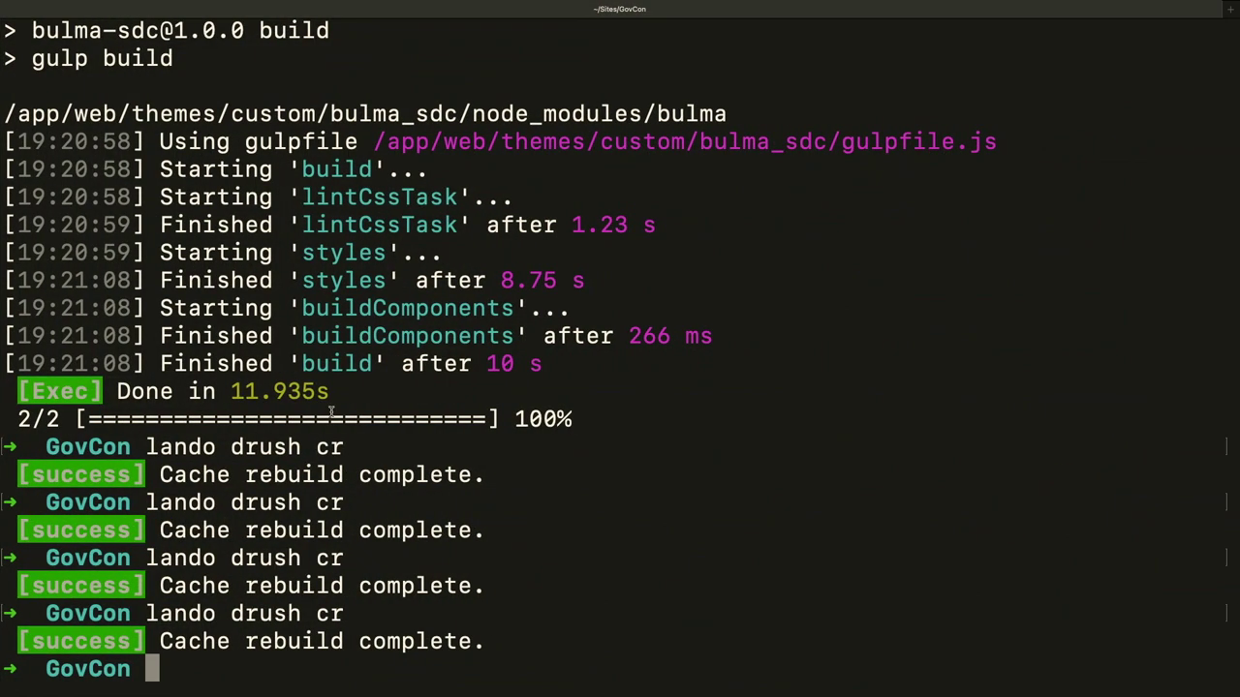
{"action": "key", "text": "ctrl+Right"}
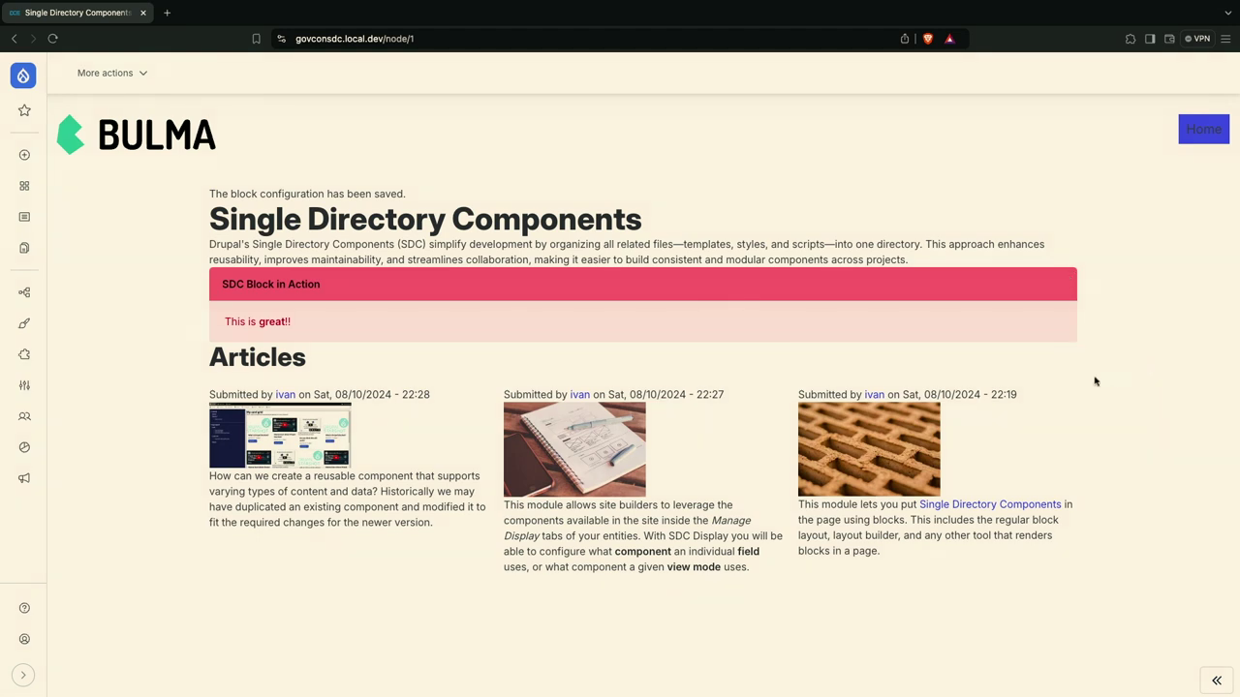
{"action": "left_click", "coordinate": [1065, 355]}
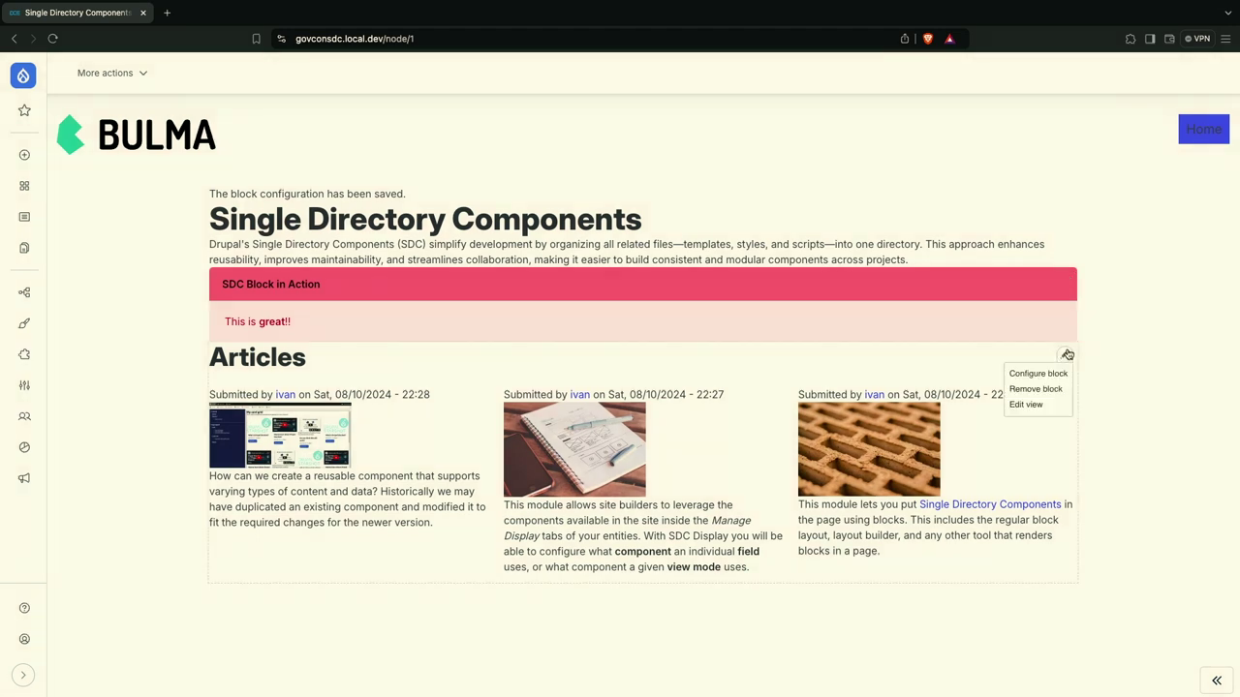
{"action": "left_click", "coordinate": [1028, 407]}
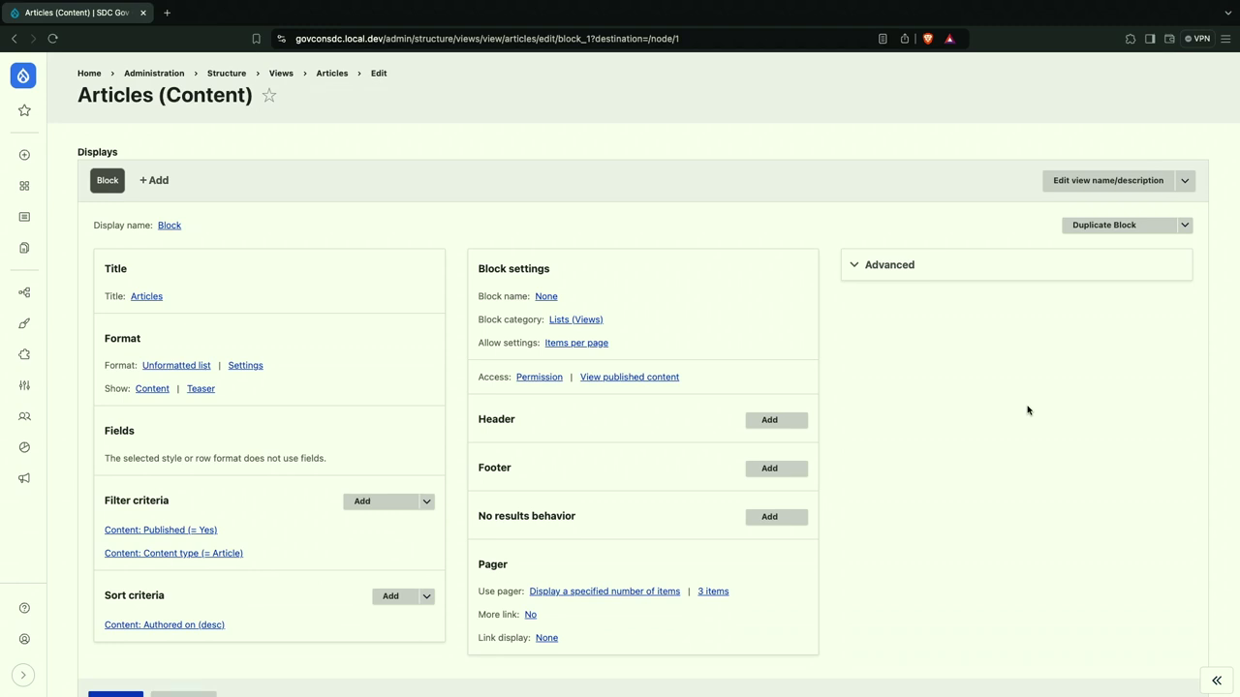
Open the Teaser display settings of the Article content type.
{"action": "mouse_move", "coordinate": [19, 298]}
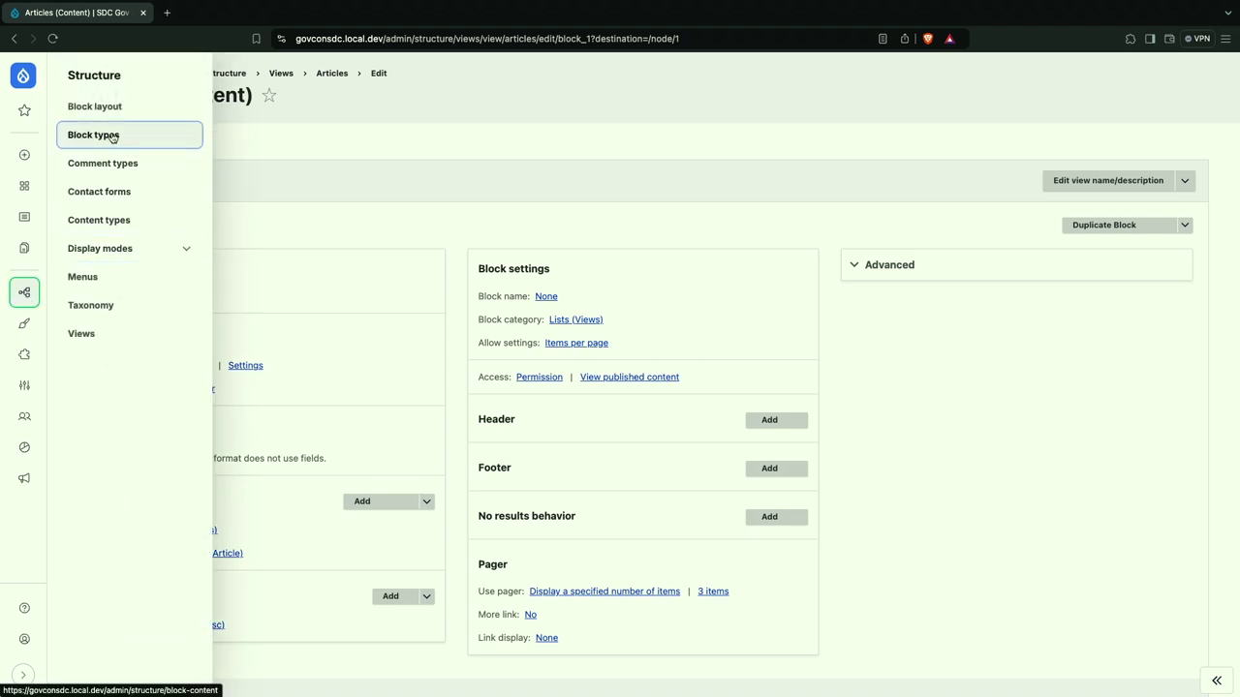
{"action": "left_click", "coordinate": [144, 227]}
{"action": "left_click", "coordinate": [1073, 242]}
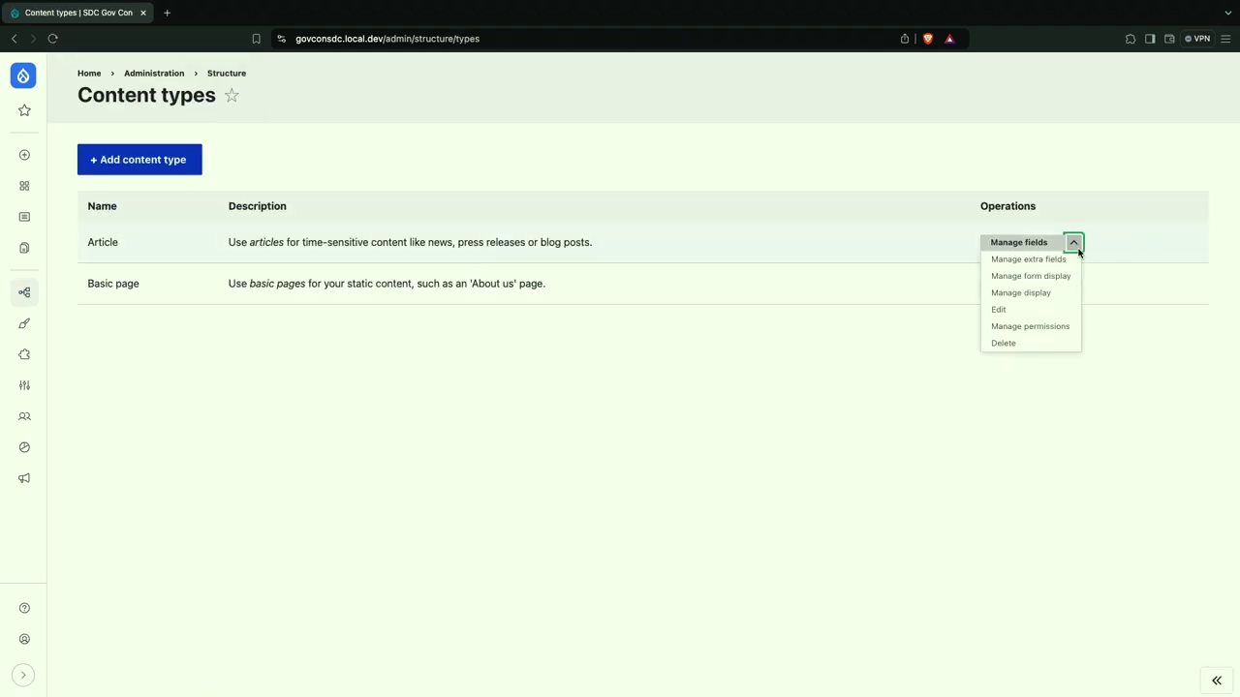
{"action": "left_click", "coordinate": [1021, 293]}
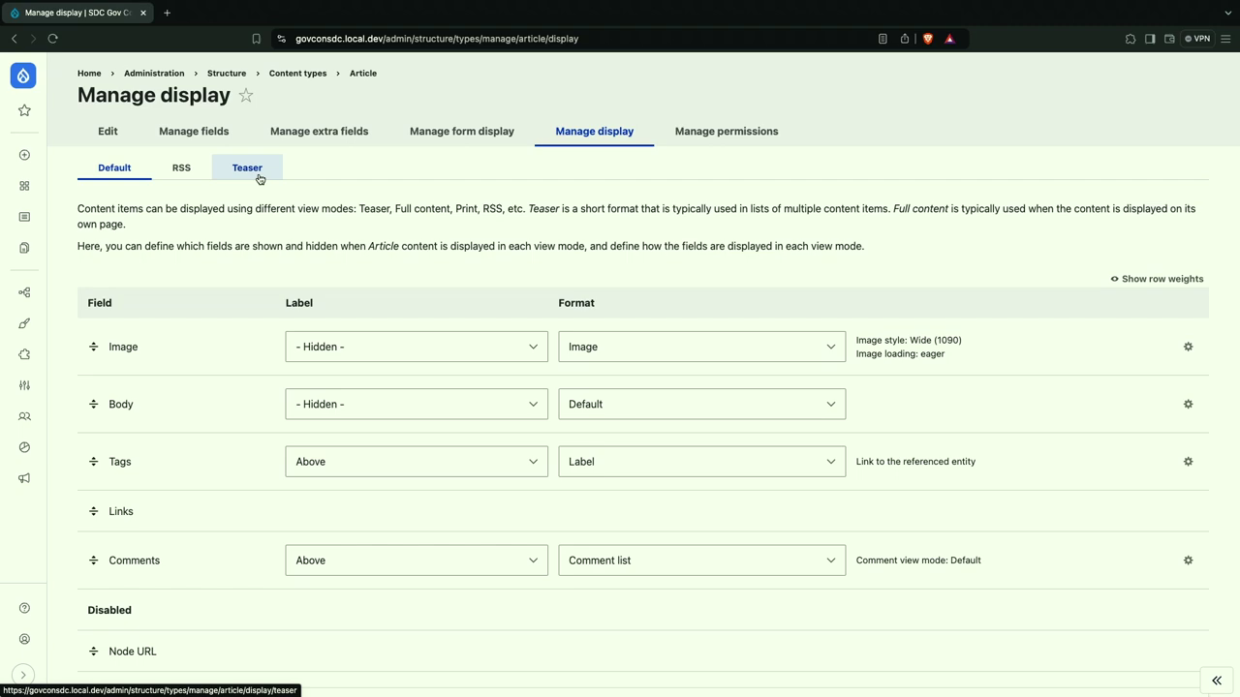
{"action": "left_click", "coordinate": [258, 177]}
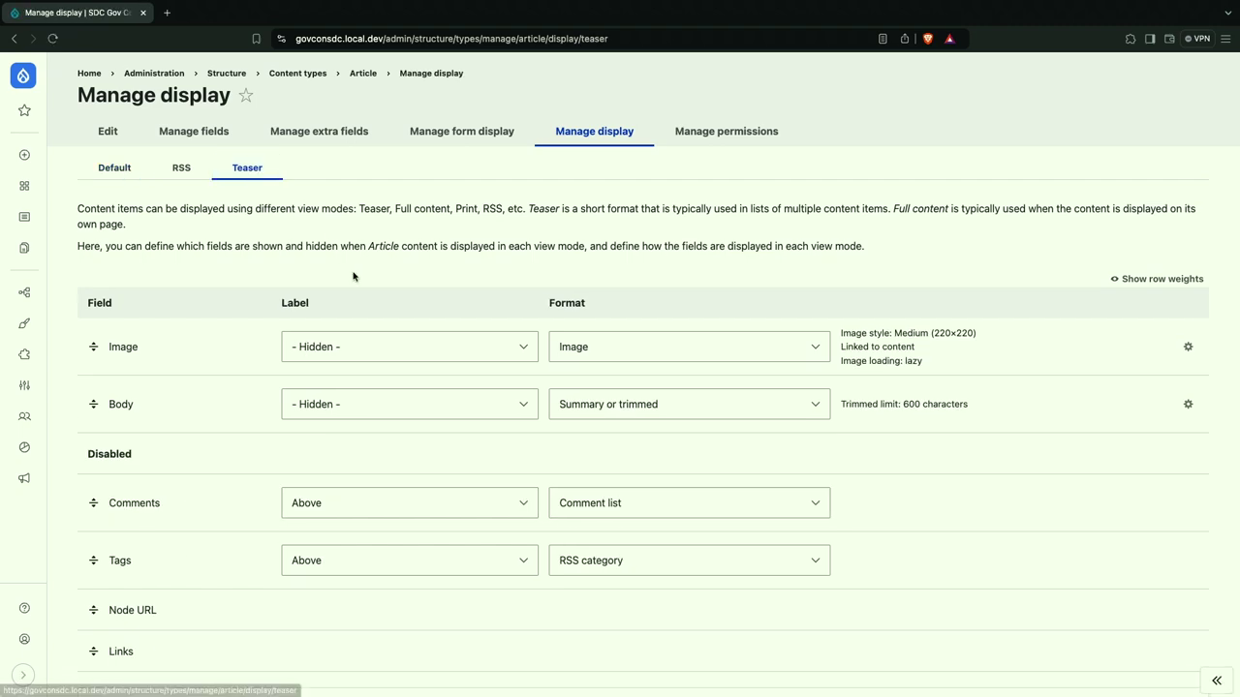
Enable rendering the teaser using a component and choose the Bulma Card component.
{"action": "scroll", "coordinate": [353, 276], "scroll_direction": "down", "scroll_amount": 5}
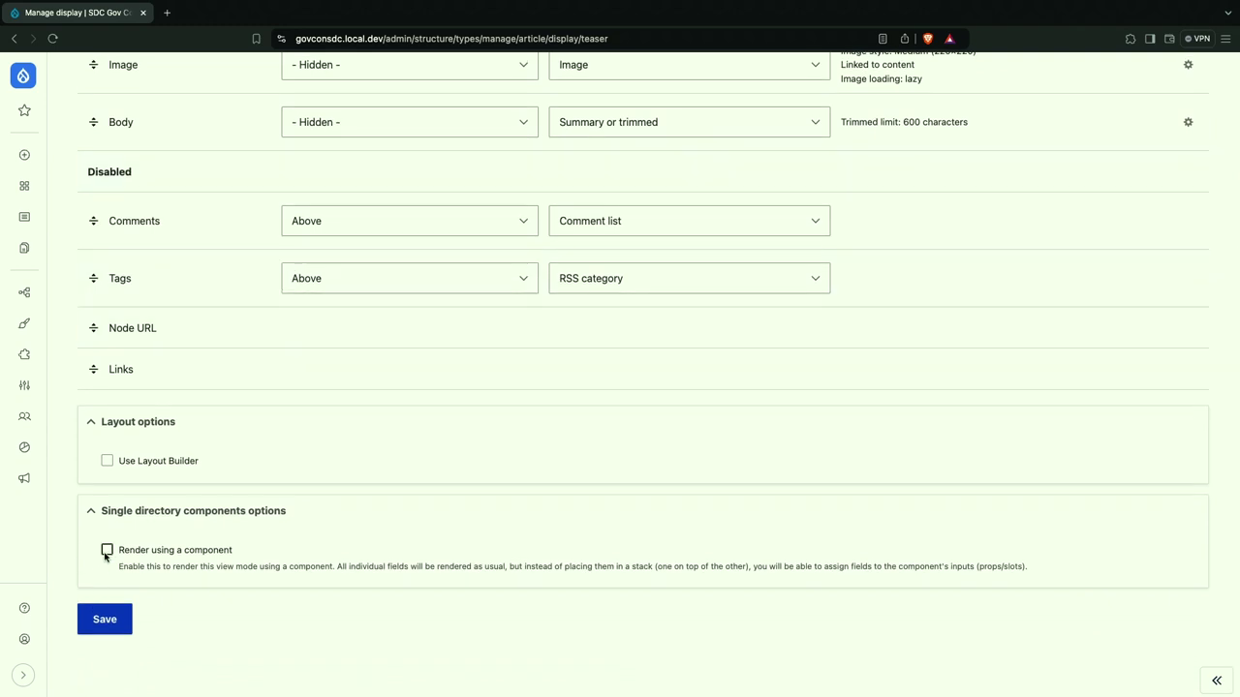
{"action": "left_click", "coordinate": [107, 554]}
{"action": "scroll", "coordinate": [377, 536], "scroll_direction": "down", "scroll_amount": 4}
{"action": "scroll", "coordinate": [378, 535], "scroll_direction": "down", "scroll_amount": 2}
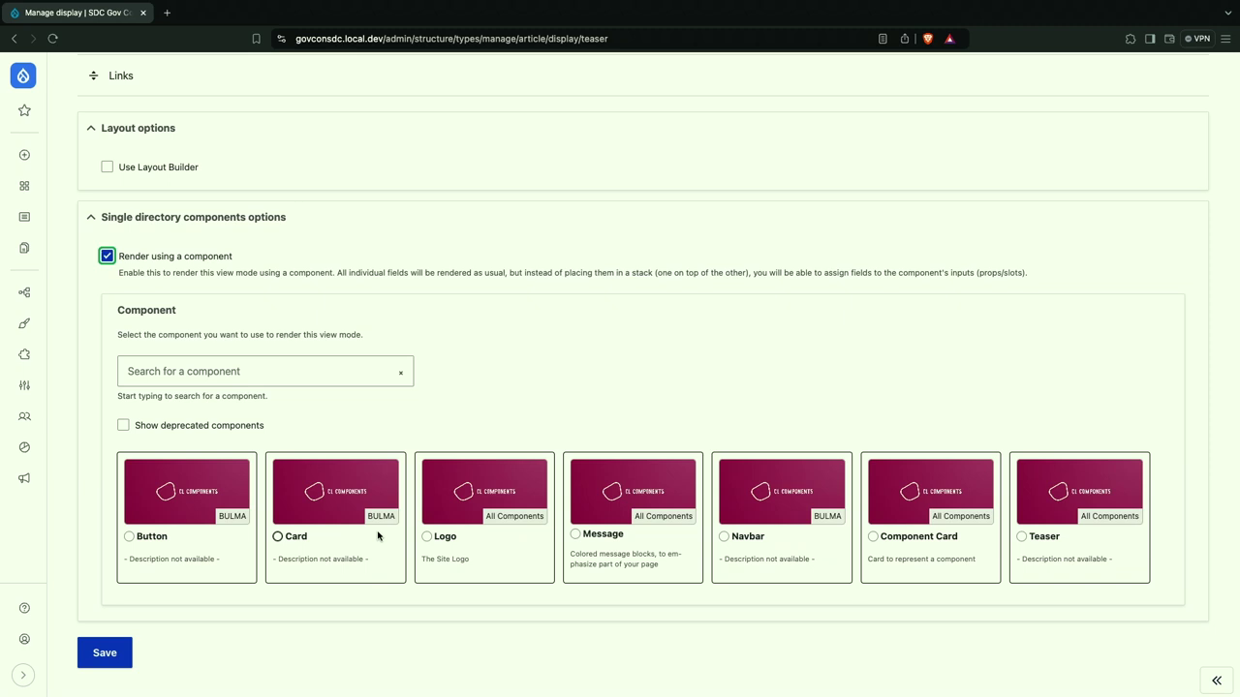
{"action": "left_click", "coordinate": [289, 544]}
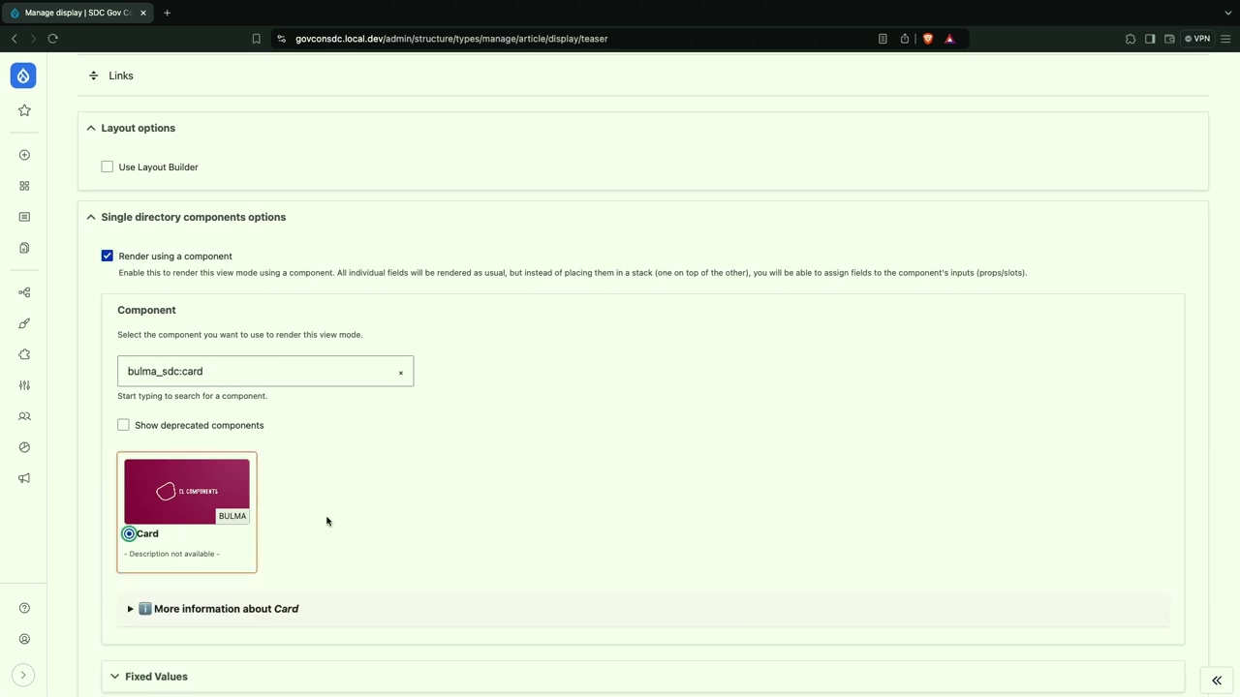
Examine the Card's prop and slot mapping options and compare them with the enabled and disabled teaser fields.
{"action": "scroll", "coordinate": [391, 479], "scroll_direction": "down", "scroll_amount": 5}
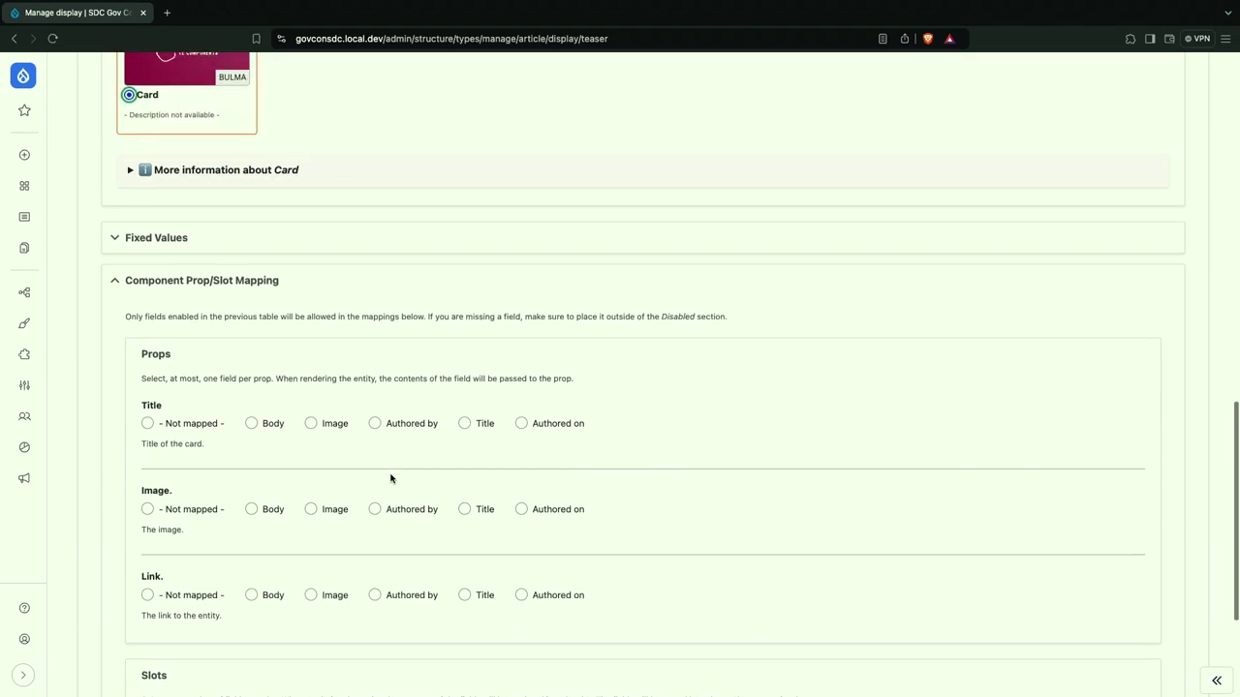
{"action": "scroll", "coordinate": [390, 479], "scroll_direction": "up", "scroll_amount": 10}
{"action": "scroll", "coordinate": [390, 478], "scroll_direction": "down", "scroll_amount": 12}
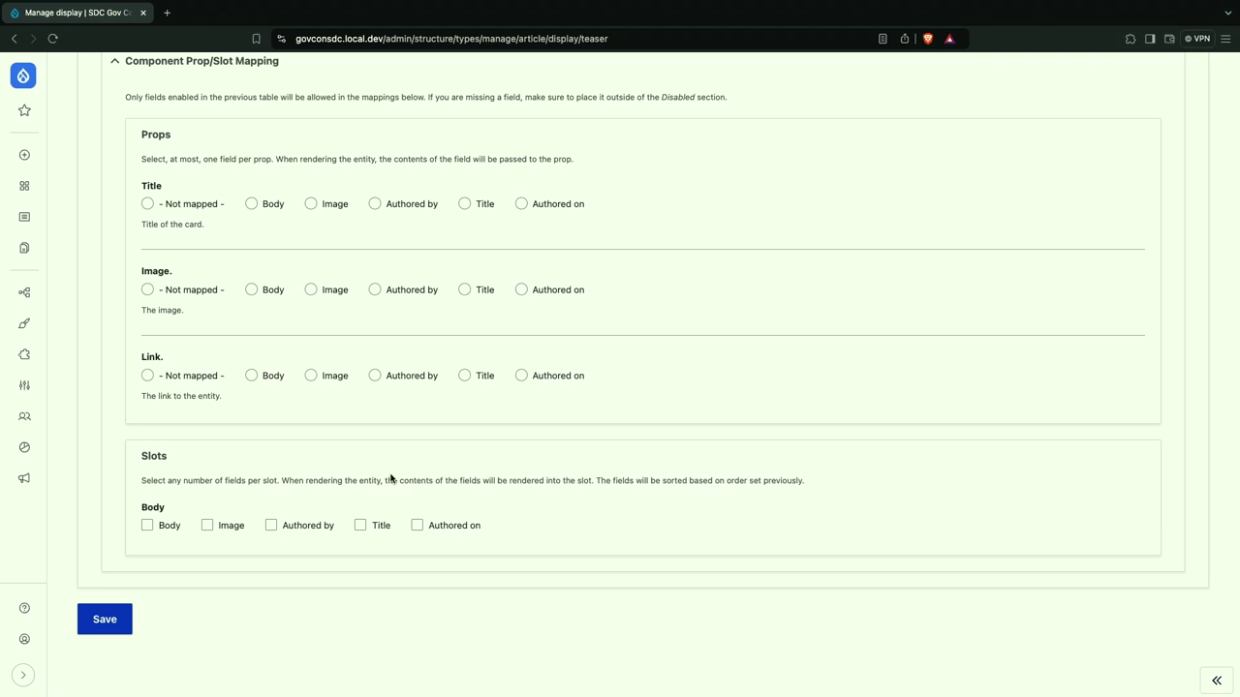
{"action": "scroll", "coordinate": [455, 361], "scroll_direction": "up", "scroll_amount": 15}
{"action": "scroll", "coordinate": [453, 360], "scroll_direction": "down", "scroll_amount": 1}
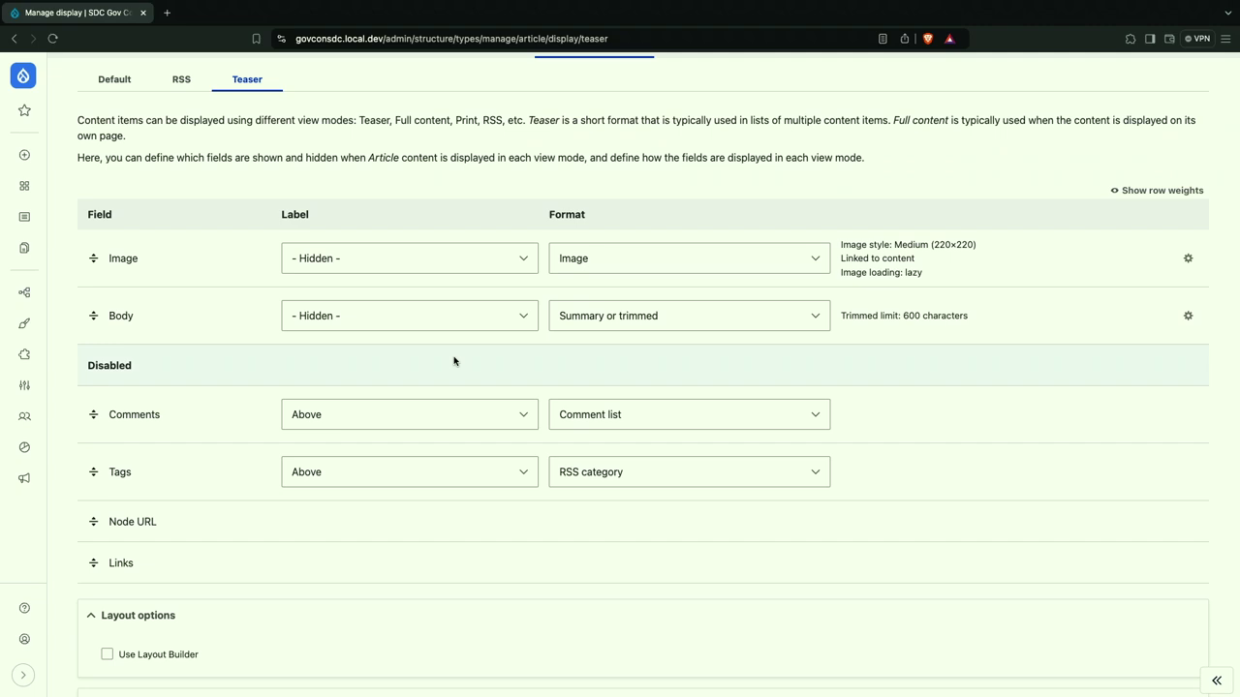
{"action": "scroll", "coordinate": [454, 360], "scroll_direction": "down", "scroll_amount": 4}
{"action": "scroll", "coordinate": [454, 360], "scroll_direction": "up", "scroll_amount": 1}
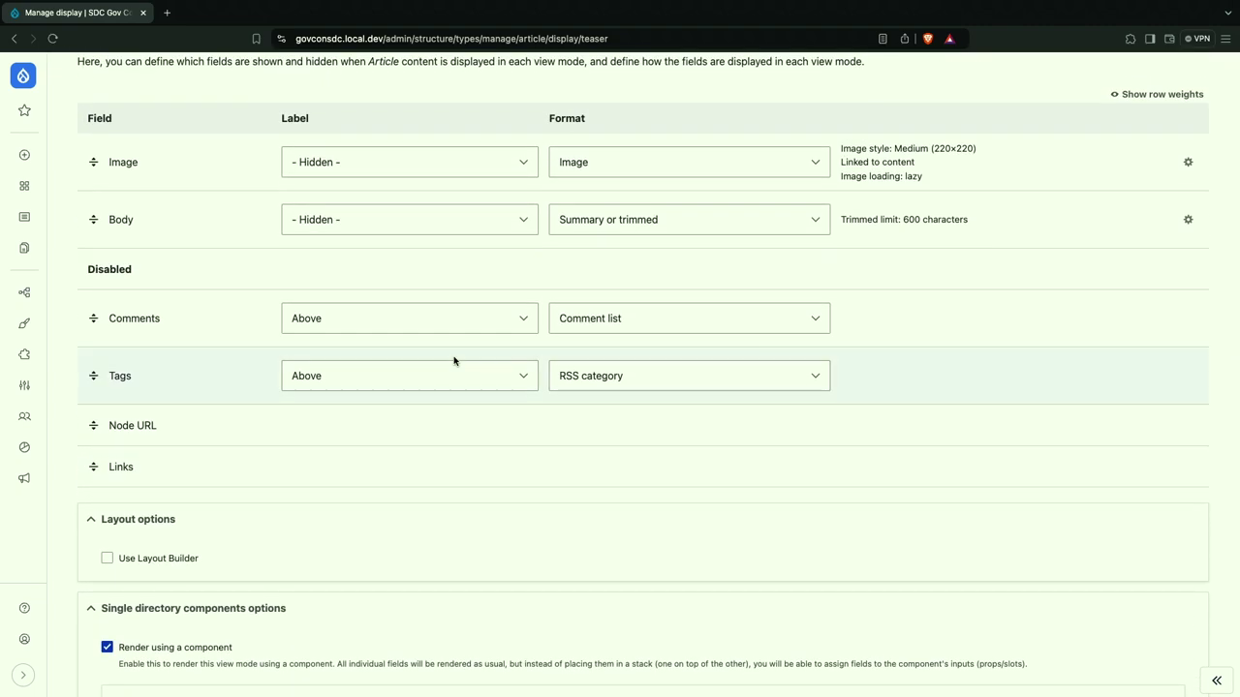
{"action": "scroll", "coordinate": [453, 360], "scroll_direction": "down", "scroll_amount": 10}
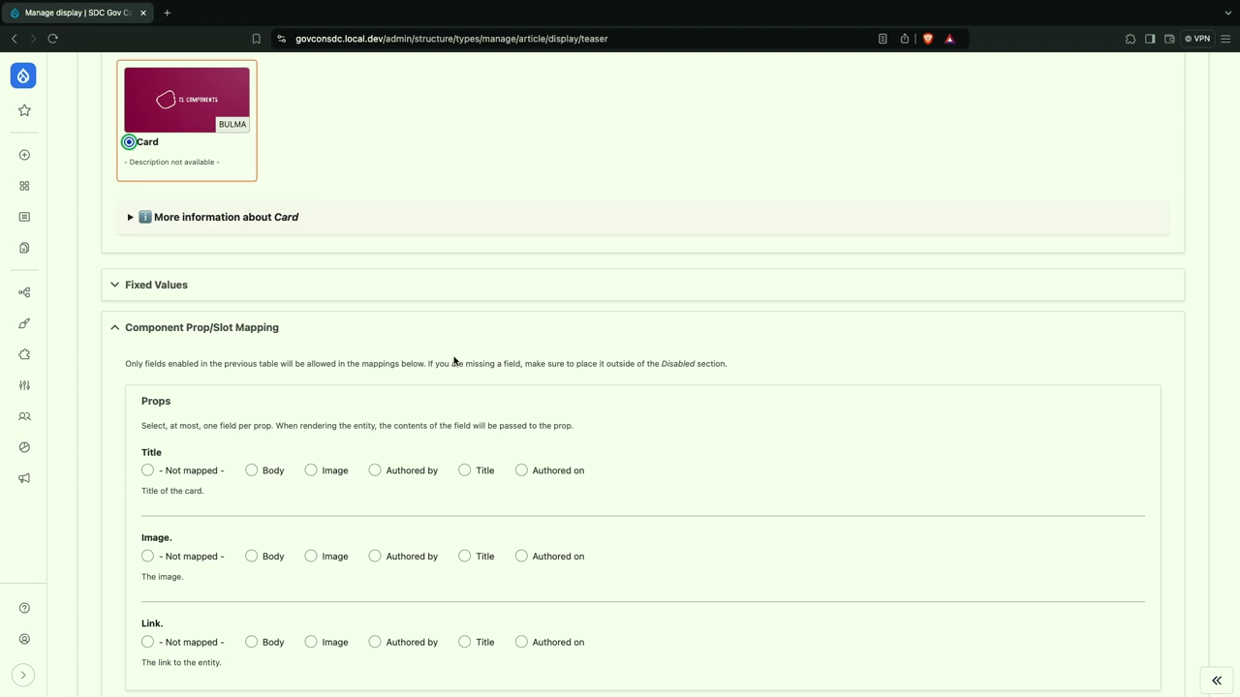
{"action": "scroll", "coordinate": [451, 232], "scroll_direction": "up", "scroll_amount": 4}
{"action": "scroll", "coordinate": [451, 233], "scroll_direction": "down", "scroll_amount": 3}
{"action": "scroll", "coordinate": [451, 233], "scroll_direction": "up", "scroll_amount": 3}
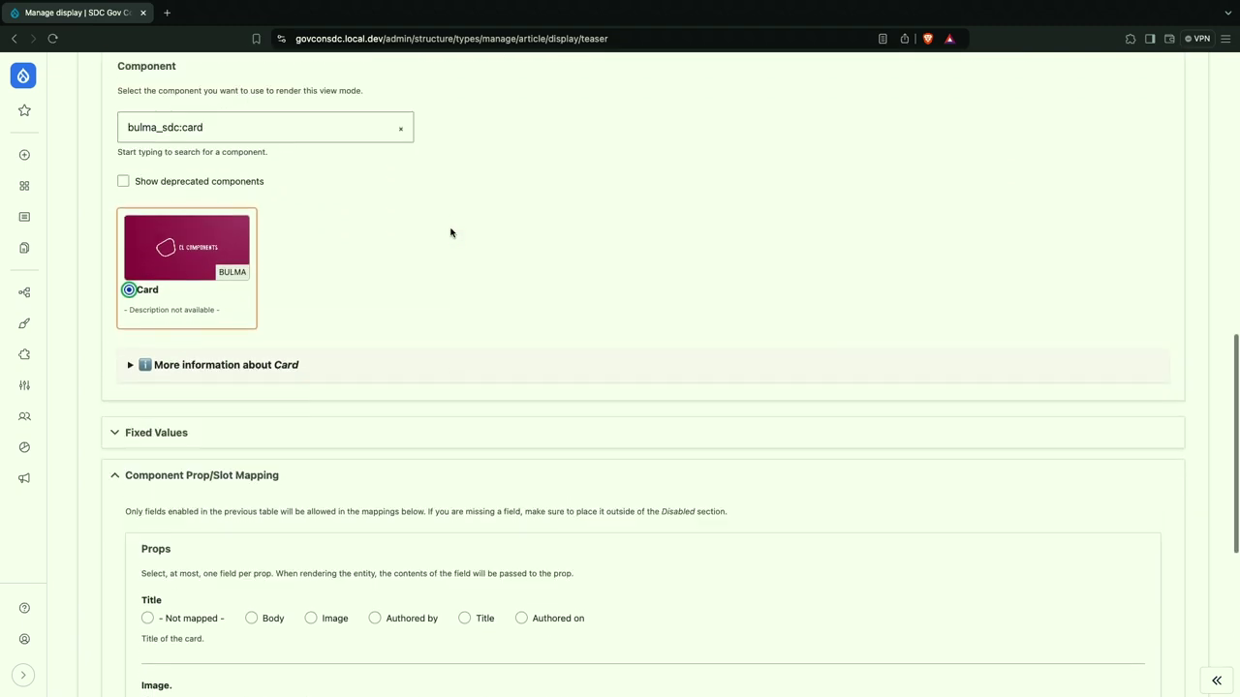
{"action": "scroll", "coordinate": [450, 232], "scroll_direction": "down", "scroll_amount": 5}
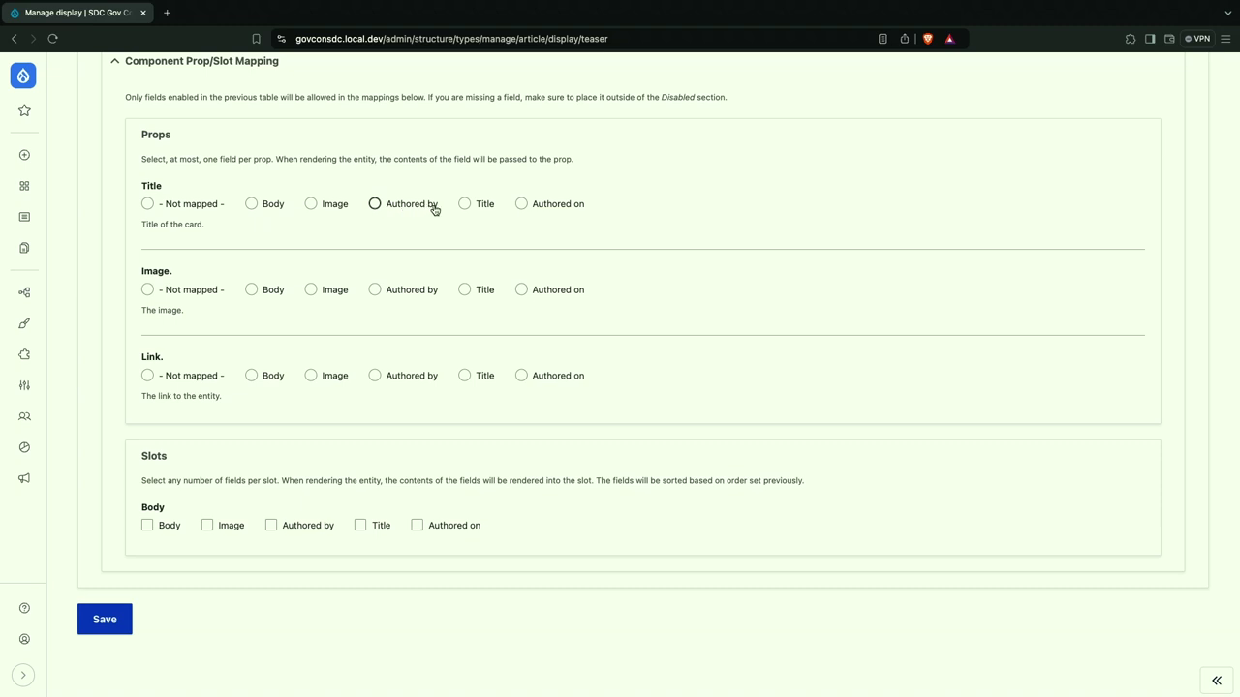
Map the Card's Title prop to Title, Image prop to Image and Body slot to Body, and save the display.
{"action": "left_click", "coordinate": [465, 204]}
{"action": "left_click", "coordinate": [310, 291]}
{"action": "left_click", "coordinate": [147, 524]}
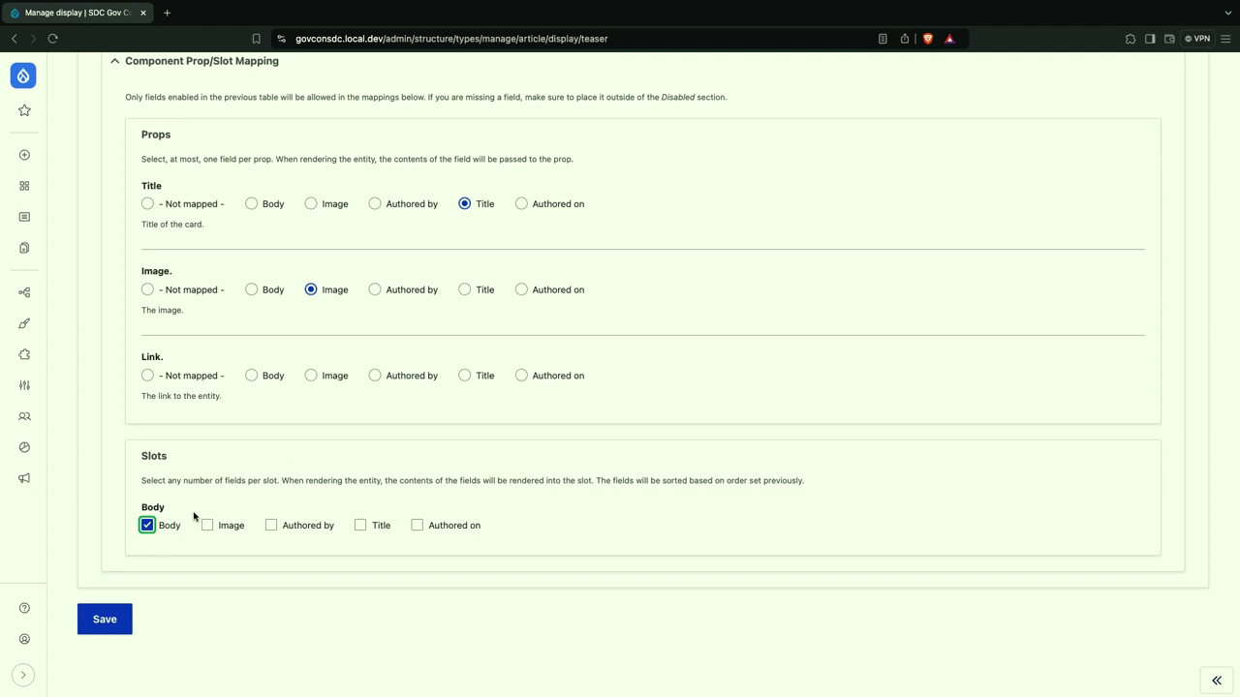
{"action": "left_click", "coordinate": [114, 626]}
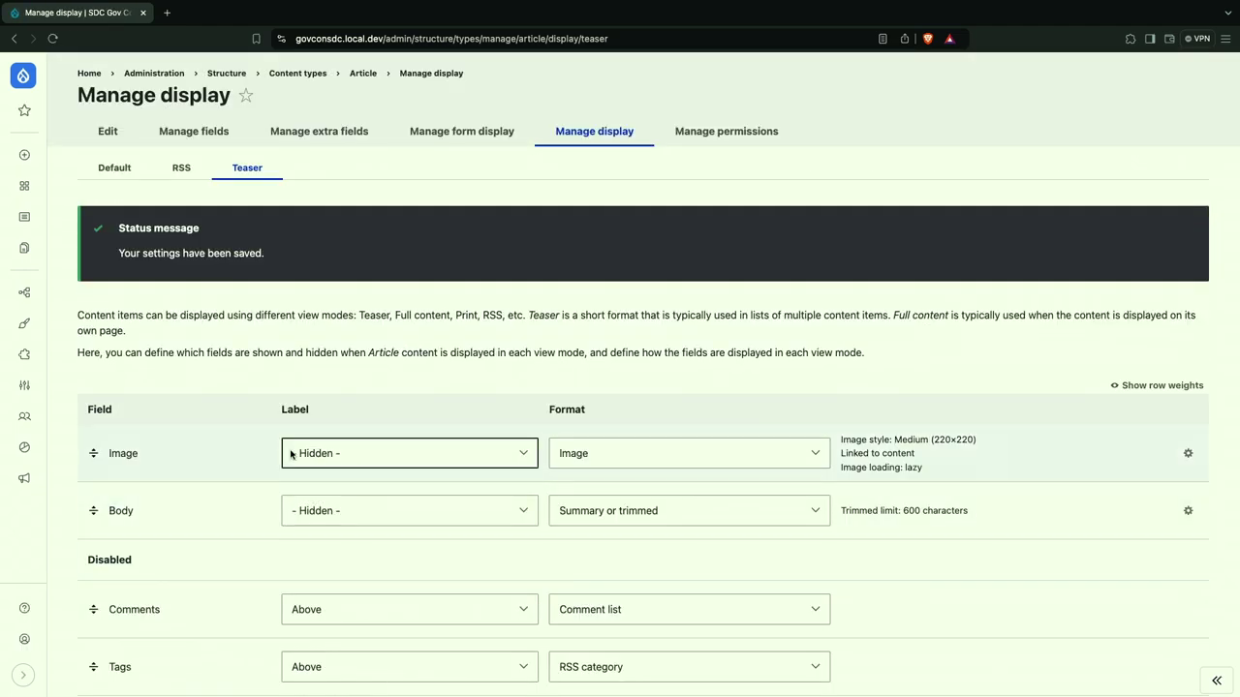
Enable the Node URL field by moving it out of the Disabled section to below Body, and save the display.
{"action": "scroll", "coordinate": [290, 449], "scroll_direction": "down", "scroll_amount": 5}
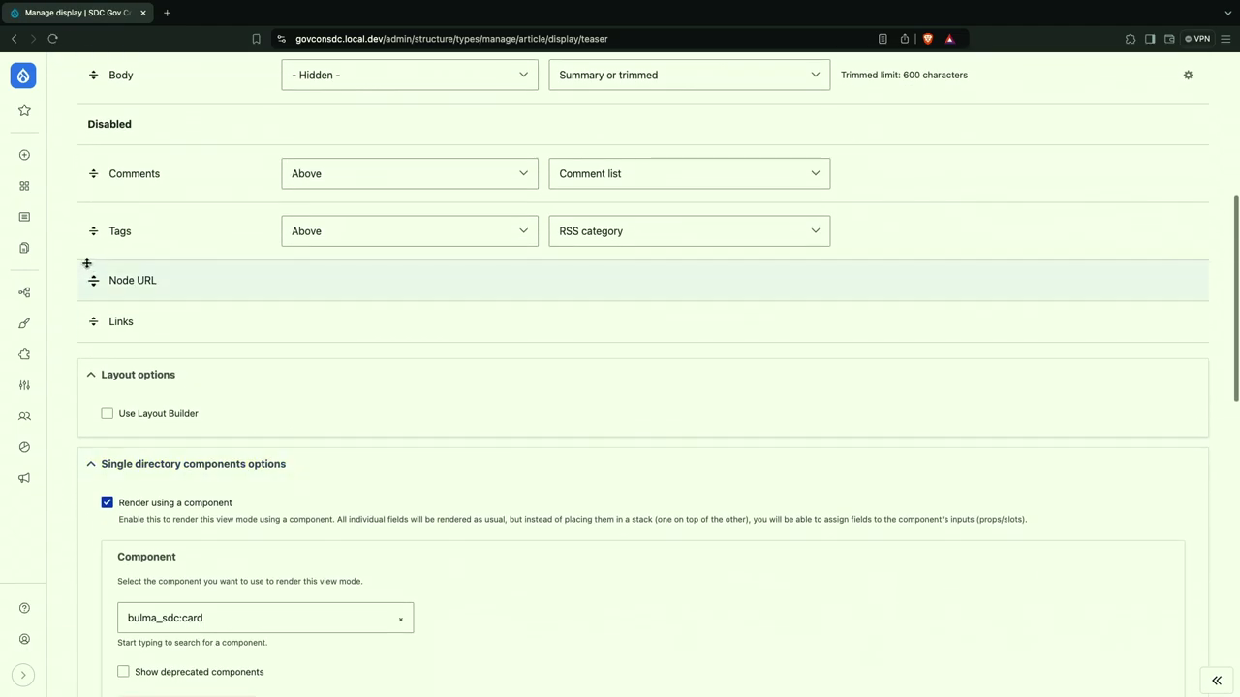
{"action": "left_click_drag", "start_coordinate": [92, 278], "coordinate": [119, 132]}
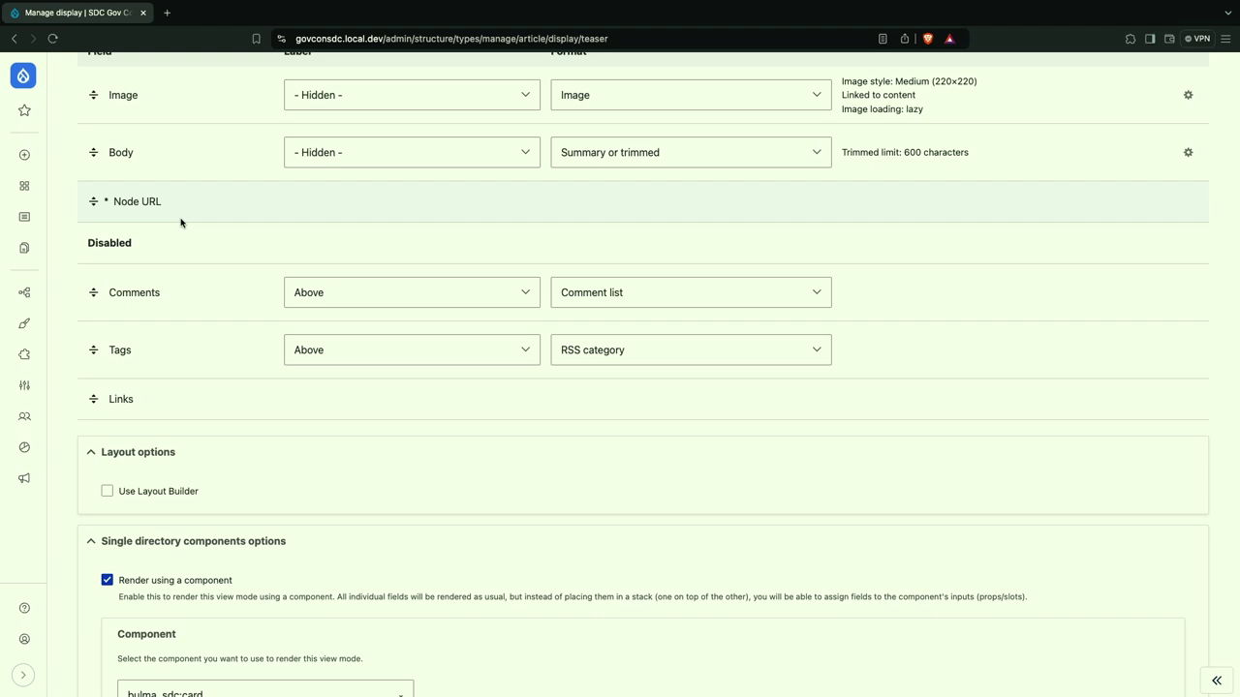
{"action": "scroll", "coordinate": [196, 262], "scroll_direction": "down", "scroll_amount": 7}
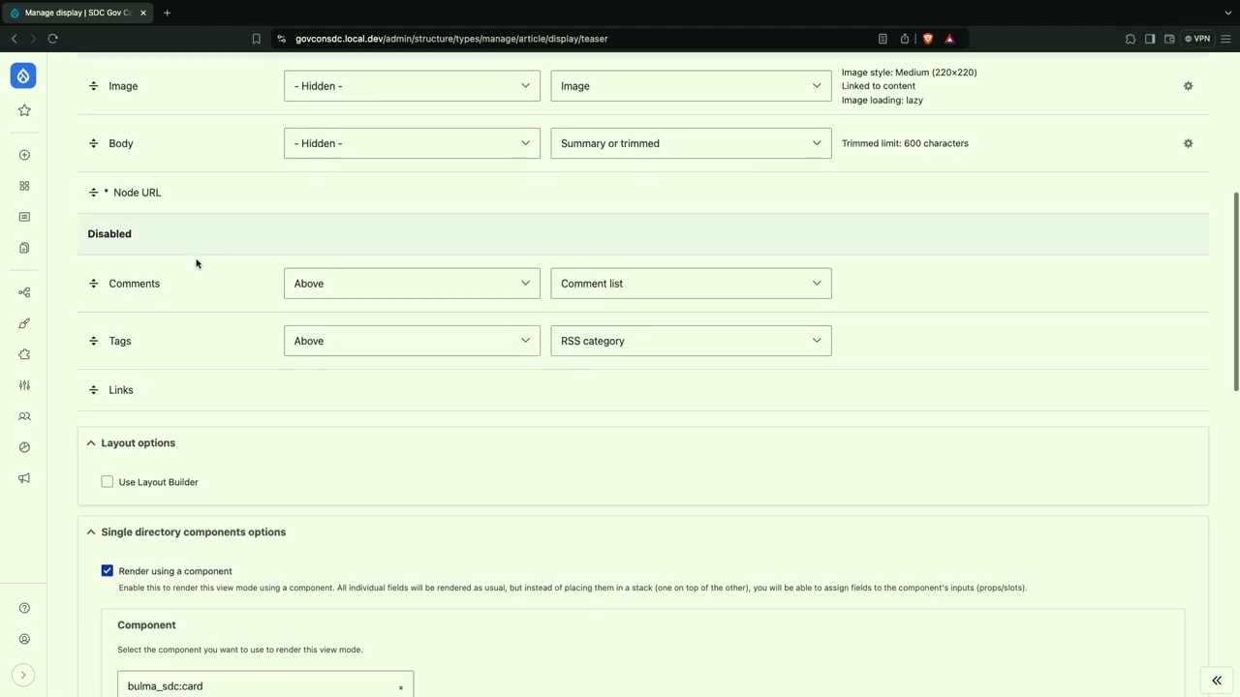
{"action": "scroll", "coordinate": [195, 262], "scroll_direction": "up", "scroll_amount": 8}
{"action": "scroll", "coordinate": [125, 487], "scroll_direction": "down", "scroll_amount": 12}
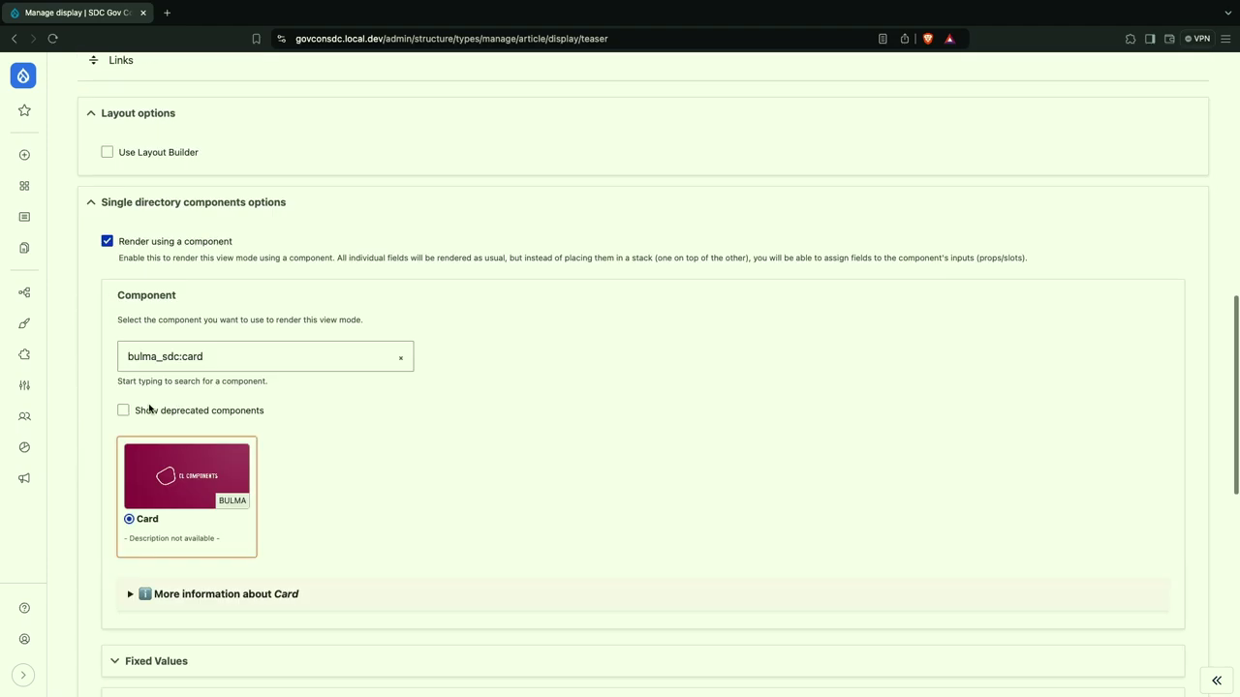
{"action": "left_click", "coordinate": [107, 616]}
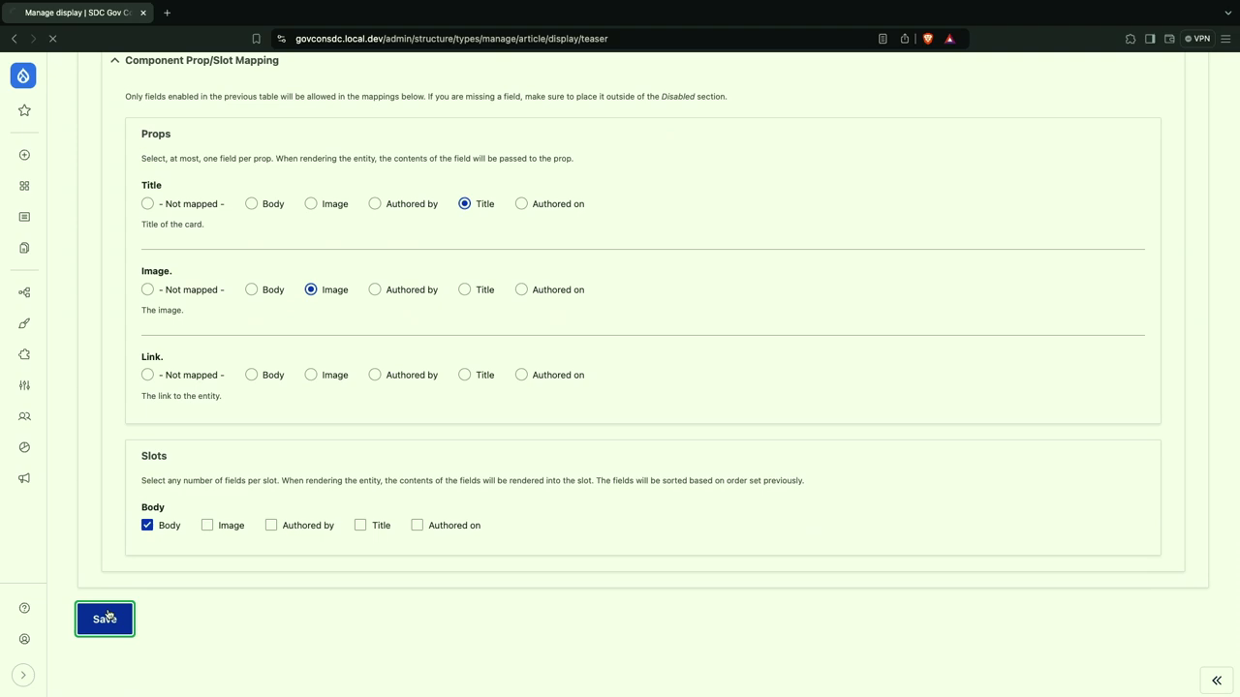
Map the Card's Link prop to node_url, save the display, and check the article teasers on the site's home page.
{"action": "scroll", "coordinate": [295, 468], "scroll_direction": "down", "scroll_amount": 15}
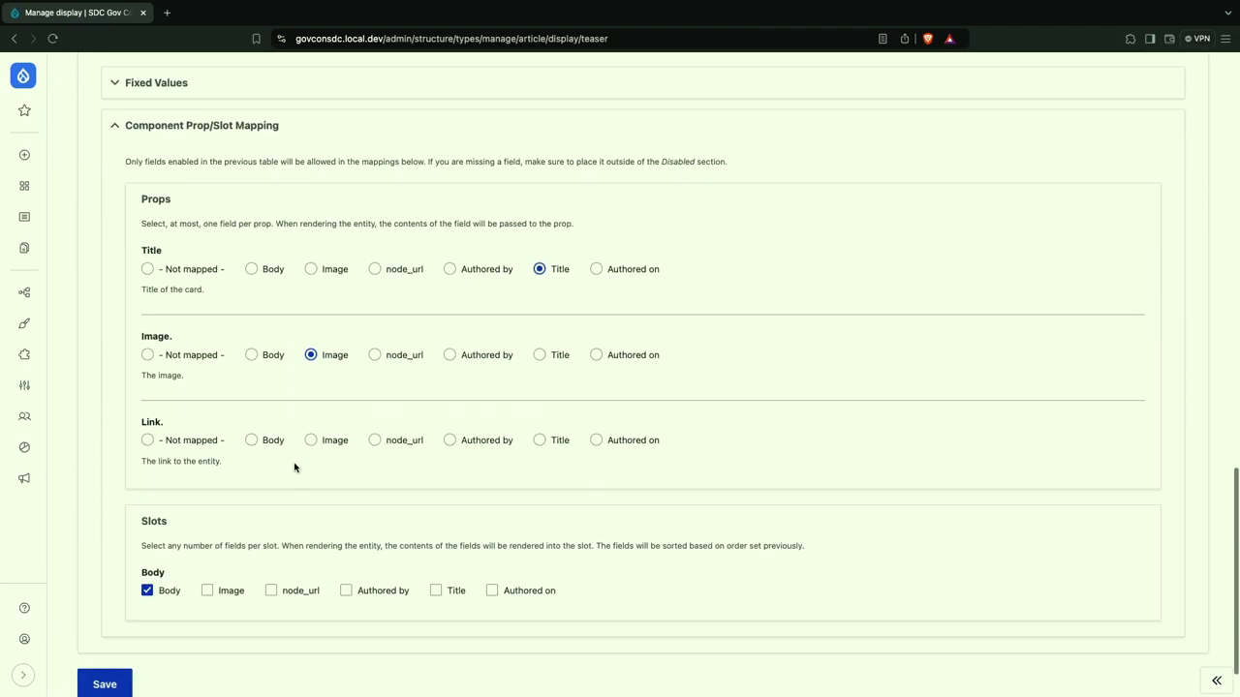
{"action": "scroll", "coordinate": [295, 468], "scroll_direction": "down", "scroll_amount": 2}
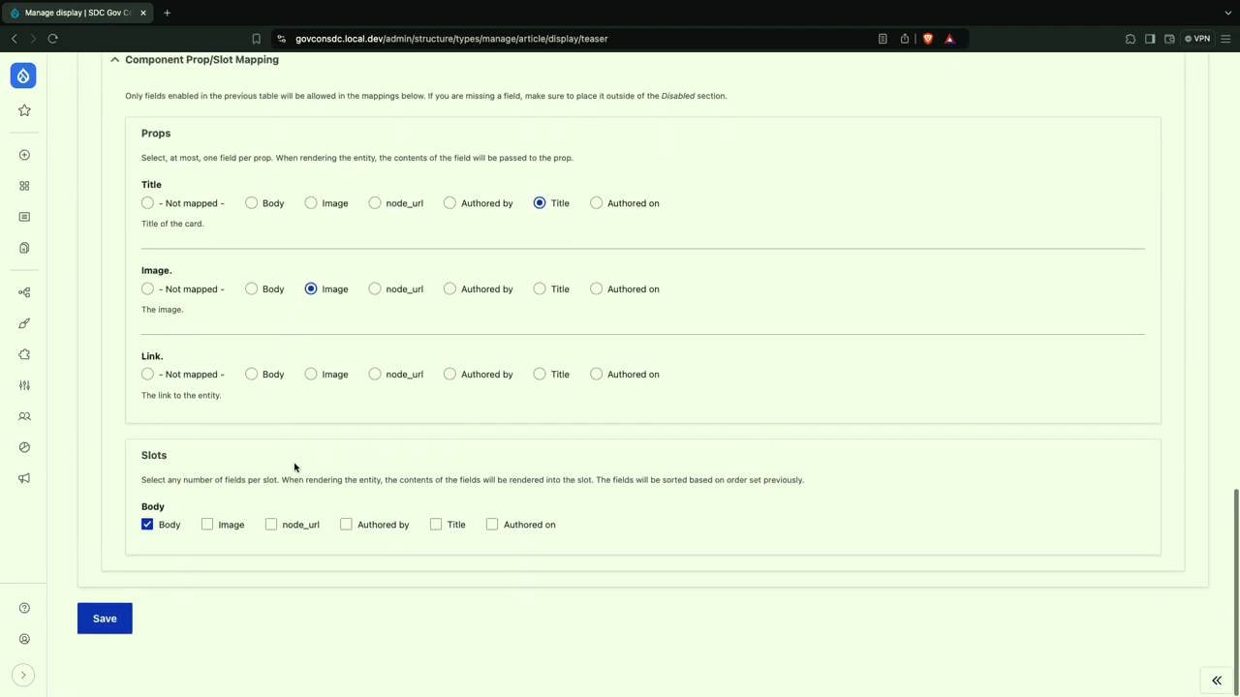
{"action": "left_click", "coordinate": [375, 375]}
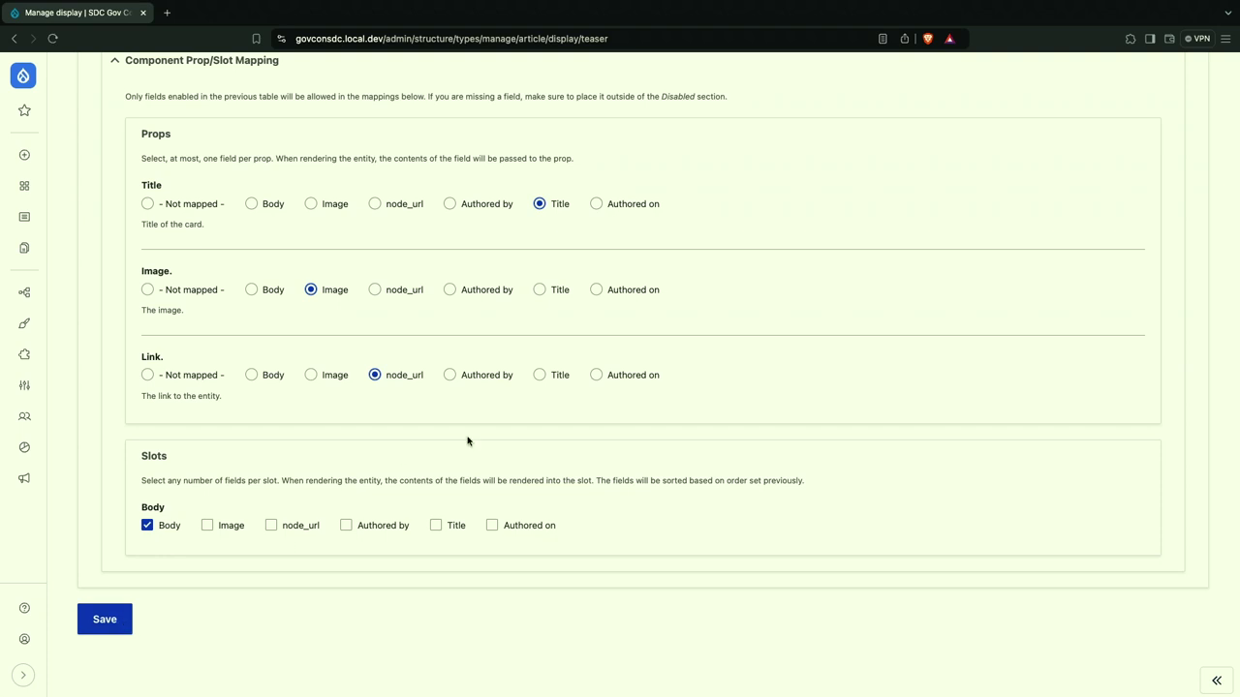
{"action": "left_click", "coordinate": [105, 619]}
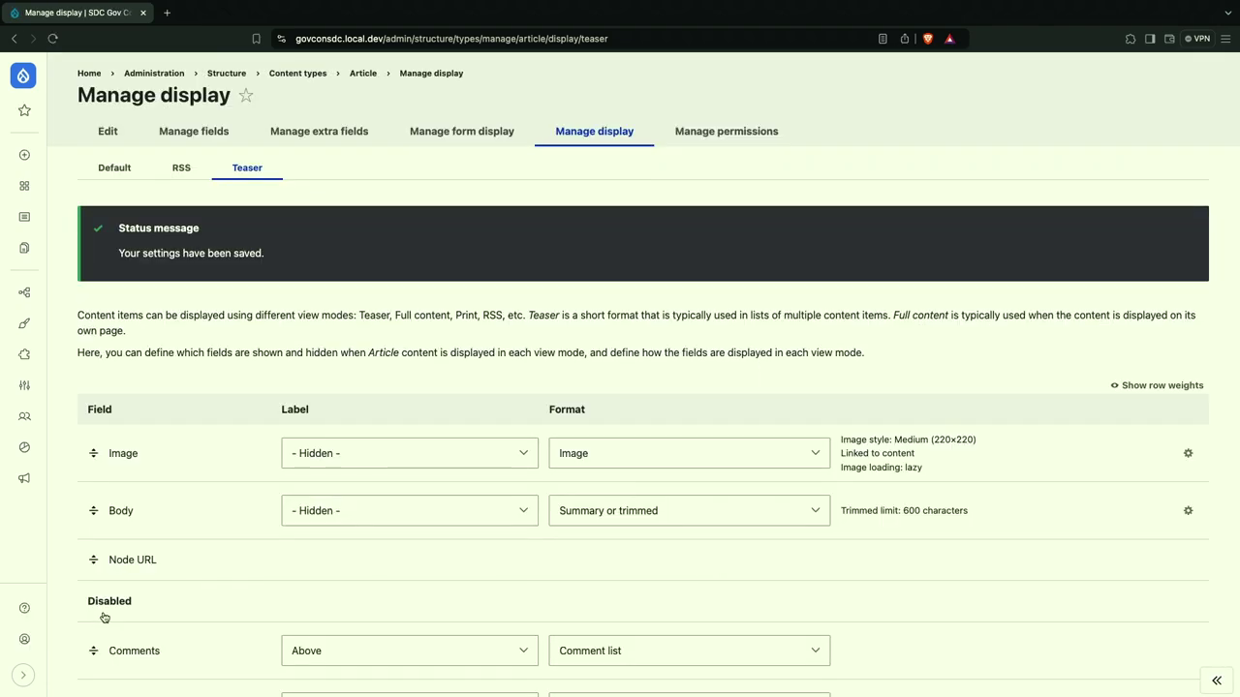
{"action": "left_click", "coordinate": [23, 83]}
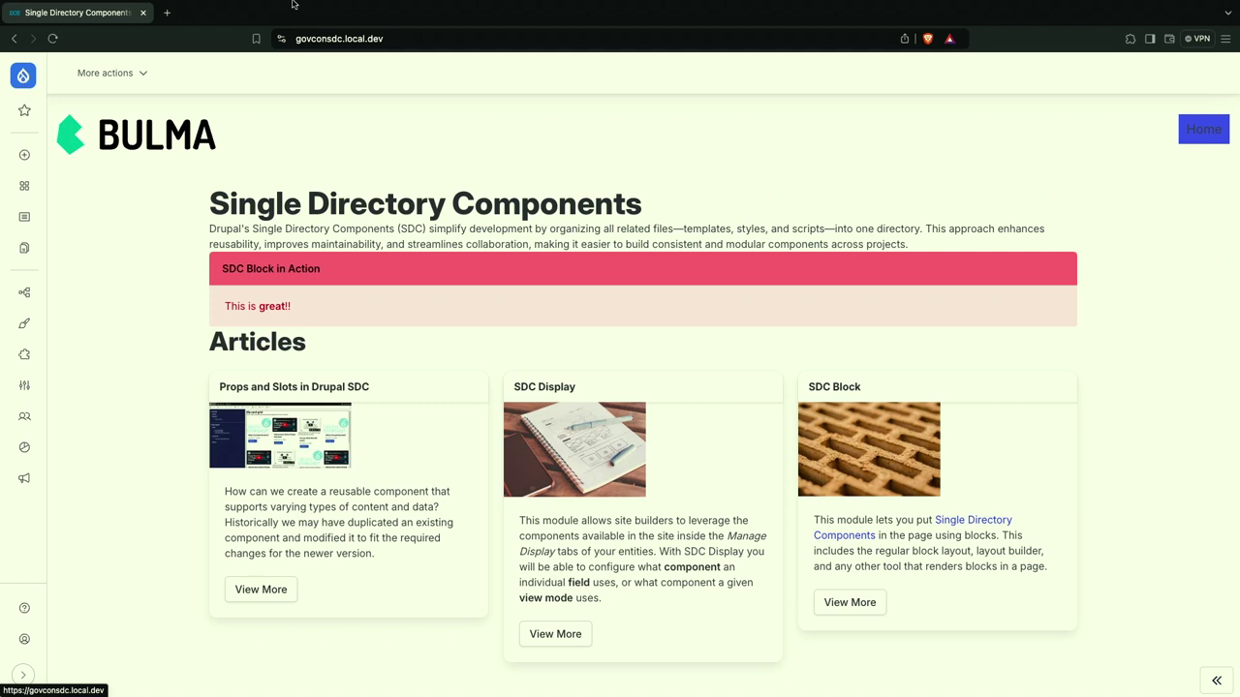
{"action": "mouse_move", "coordinate": [442, 310]}
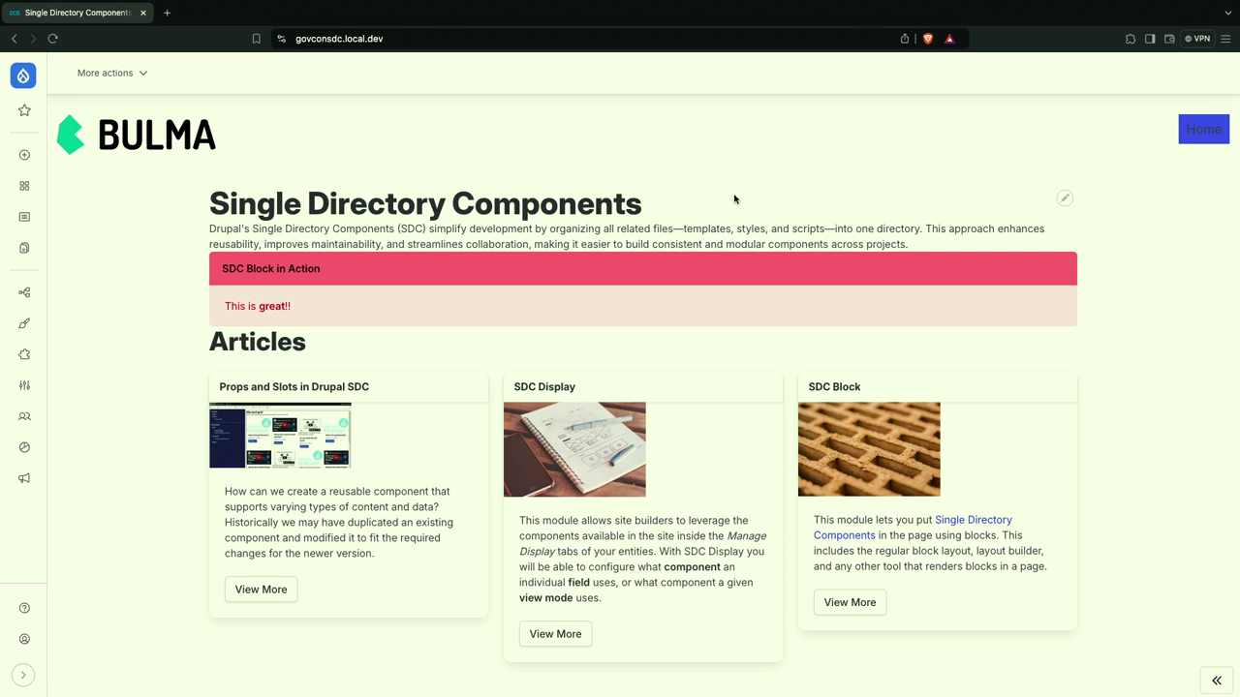
Switch to VS Code and compare the bulma_sdc:button include in card.twig with the props defined in button.component.yml.
{"action": "key", "text": "super+Tab"}
{"action": "left_click", "coordinate": [646, 354]}
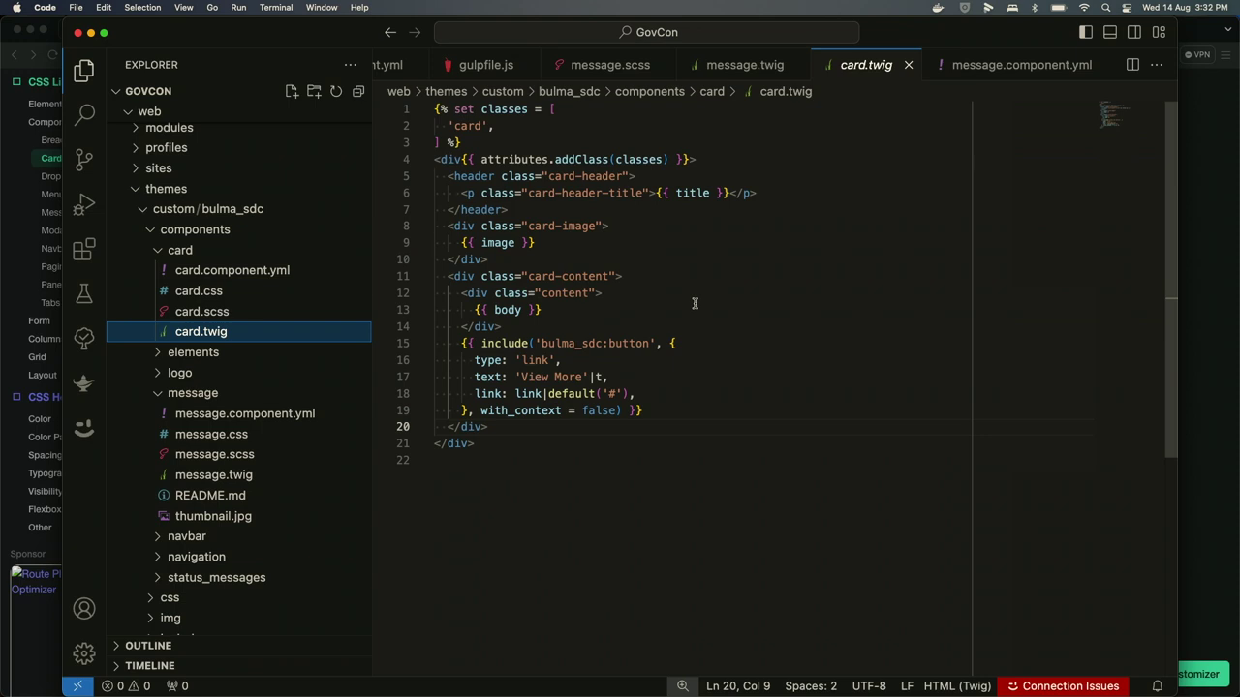
{"action": "left_click", "coordinate": [215, 353]}
{"action": "left_click", "coordinate": [217, 372]}
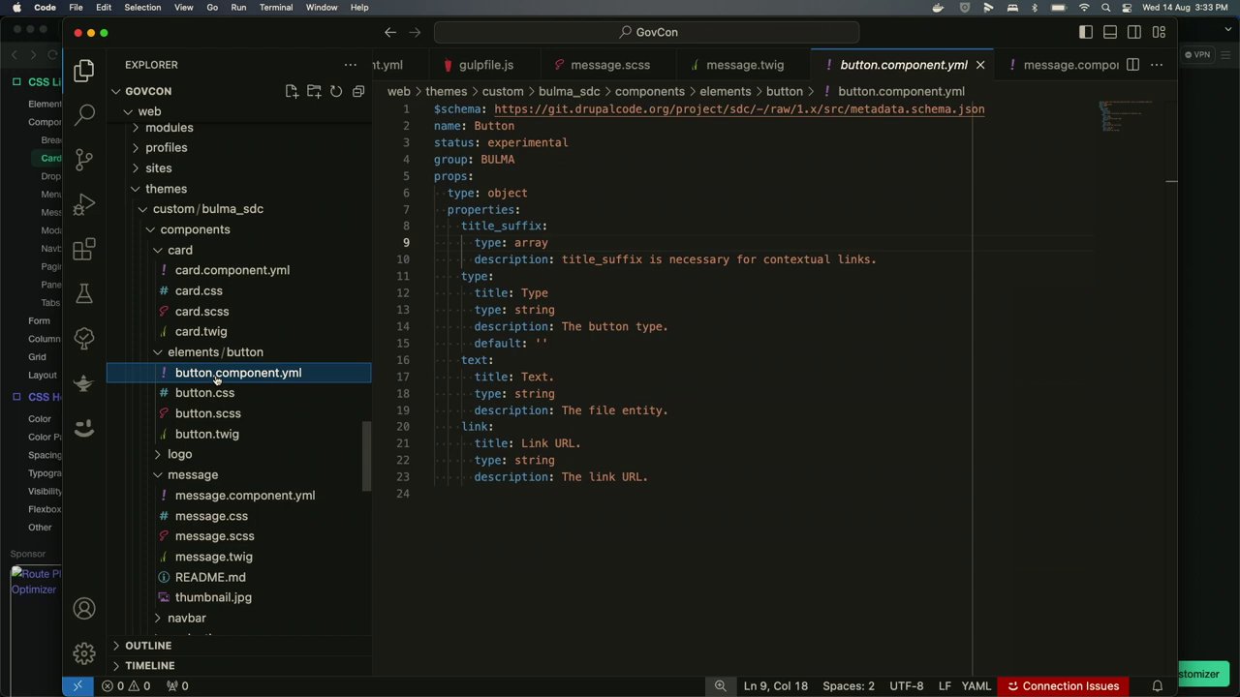
{"action": "left_click", "coordinate": [241, 332]}
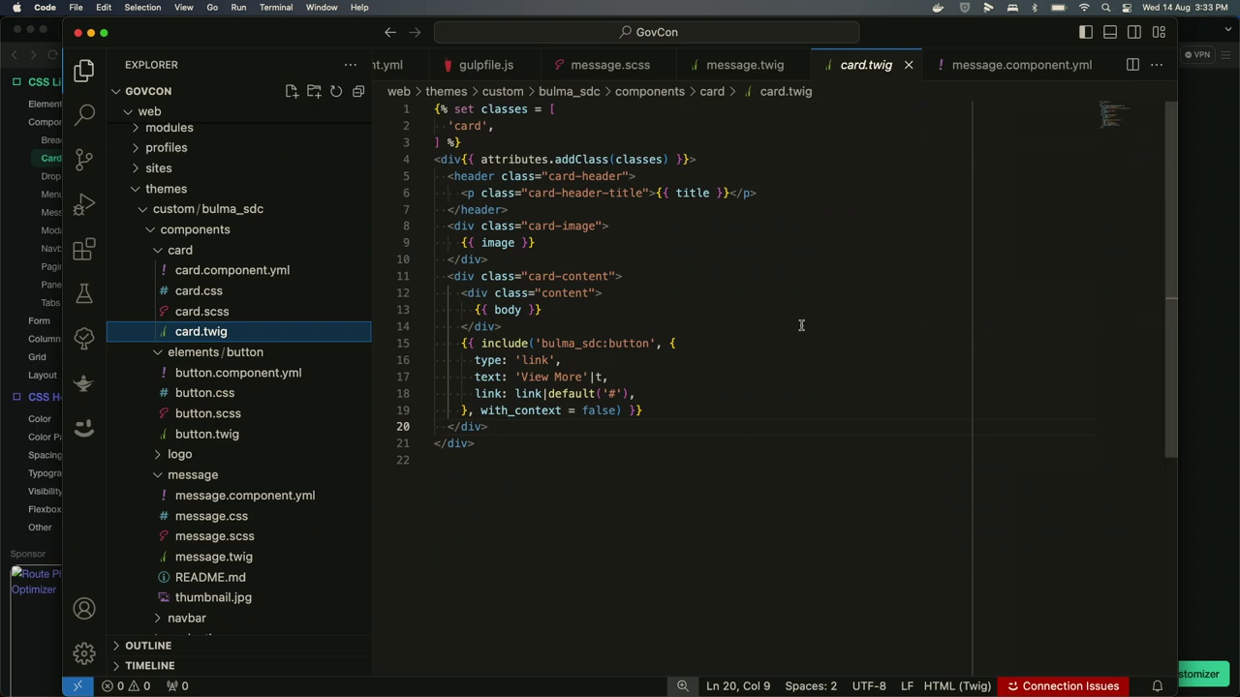
{"action": "key", "text": "ctrl+Right"}
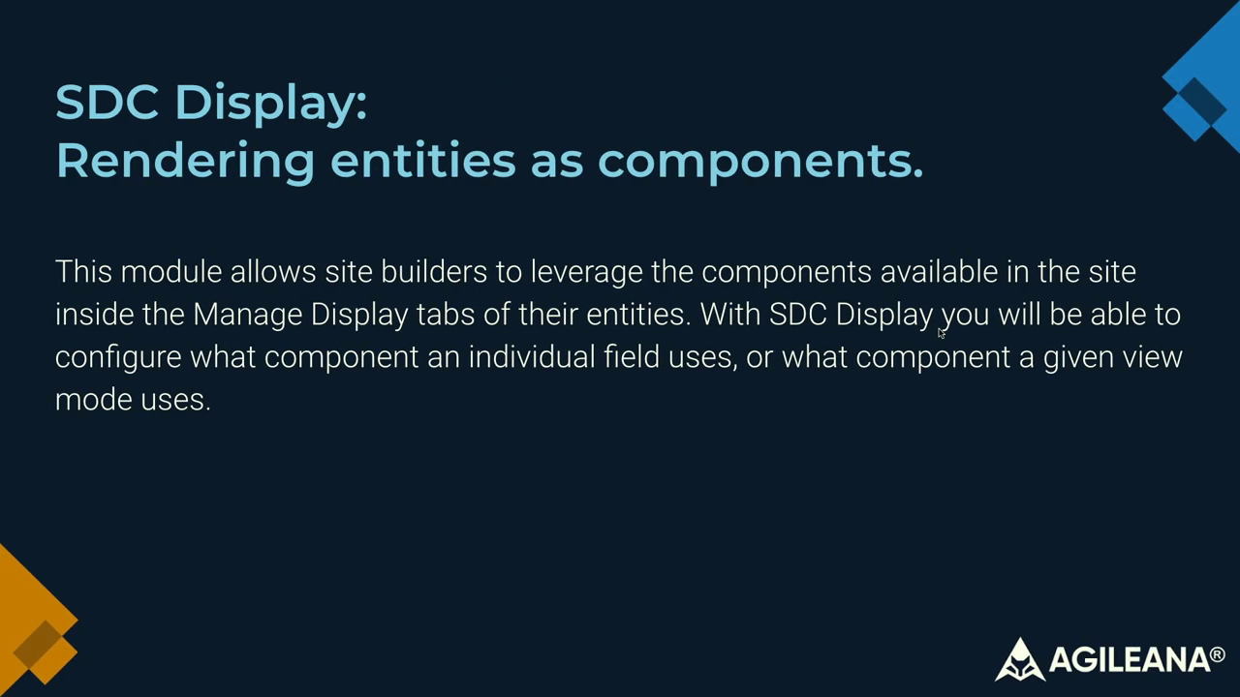
{"action": "key", "text": "Right"}
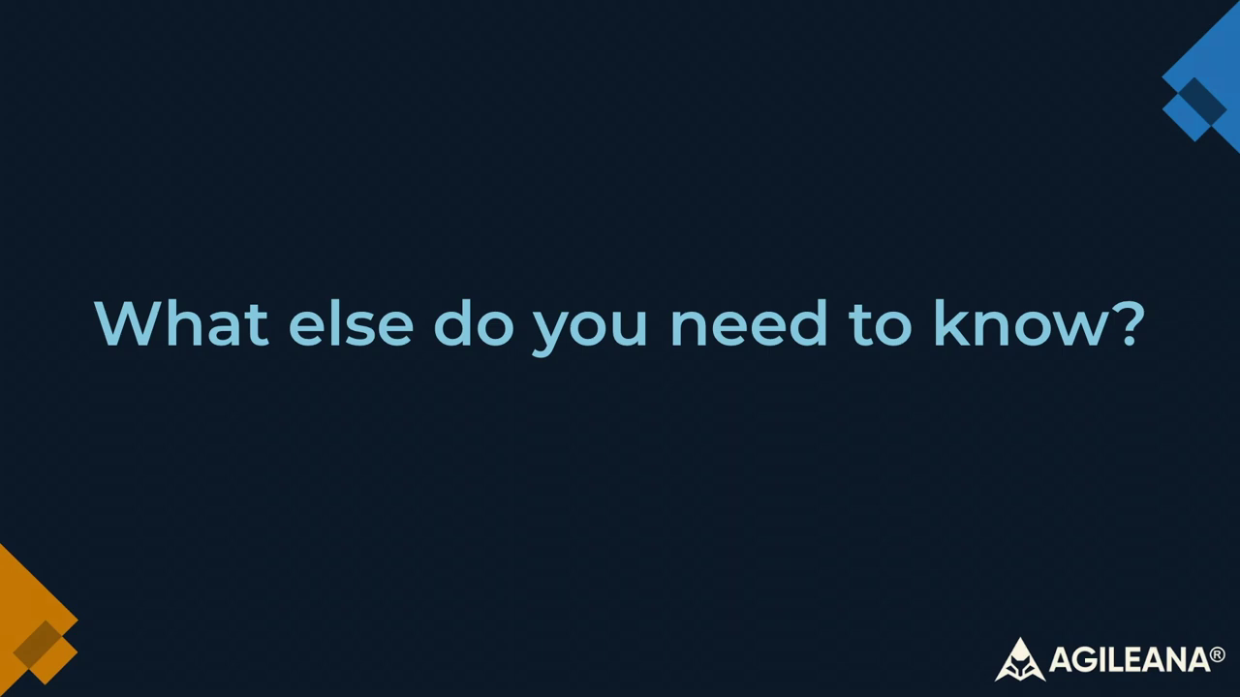
{"action": "key", "text": "Right"}
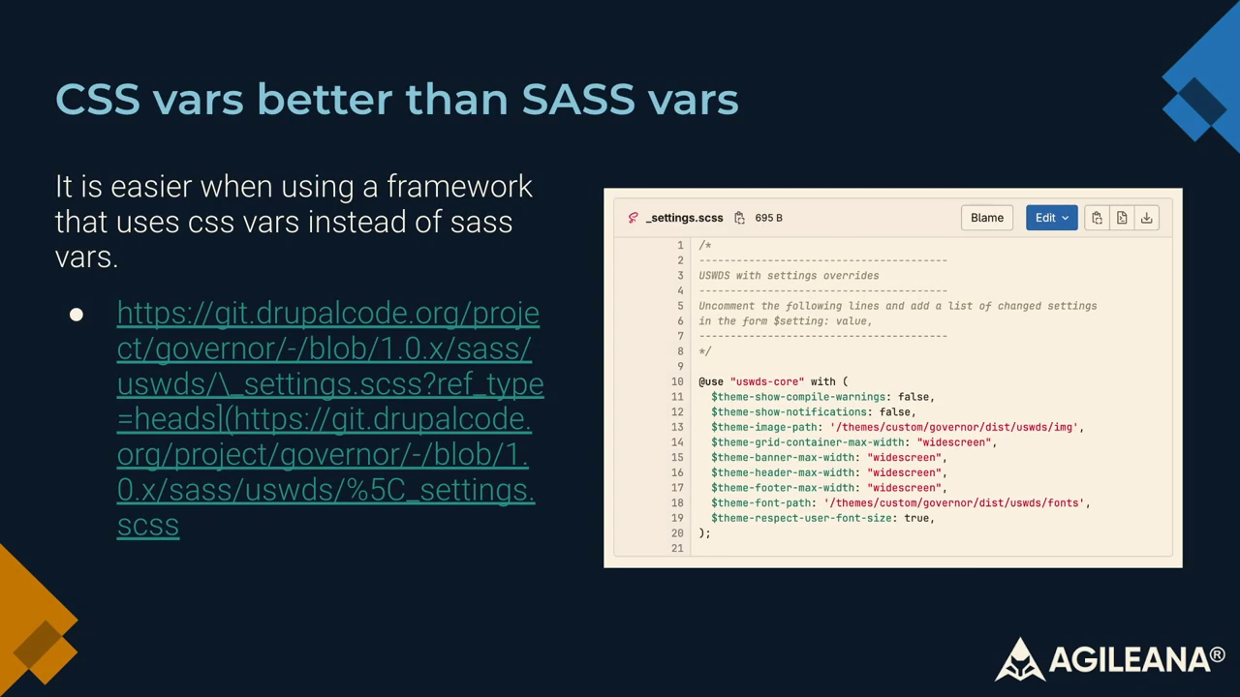
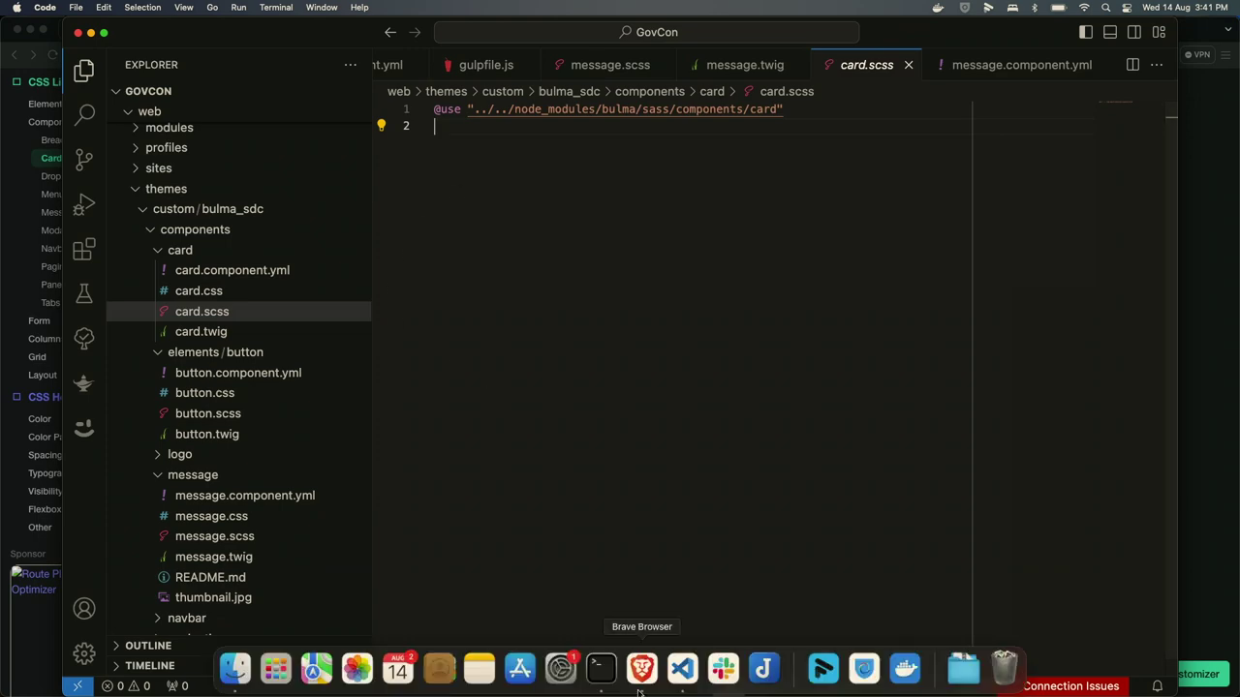
Switch to Brave, open the source of the site's home page, and search it for "mess" to locate the message component's stylesheet.
{"action": "left_click", "coordinate": [648, 685]}
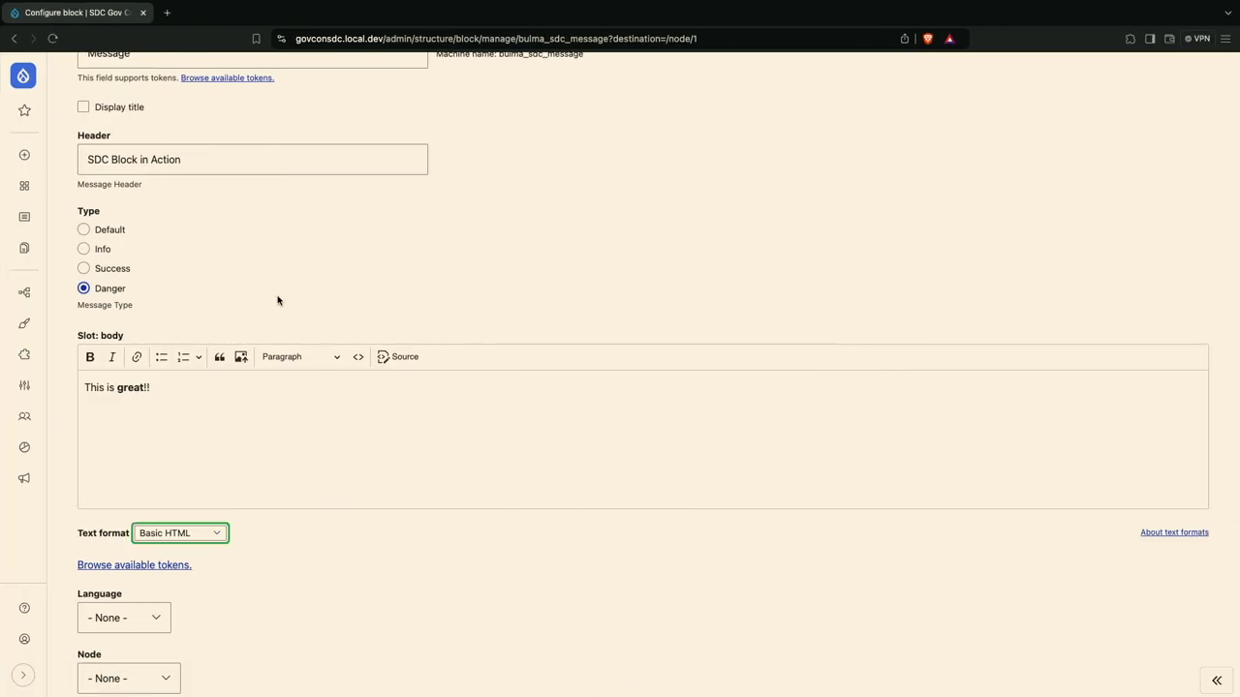
{"action": "left_click", "coordinate": [23, 79]}
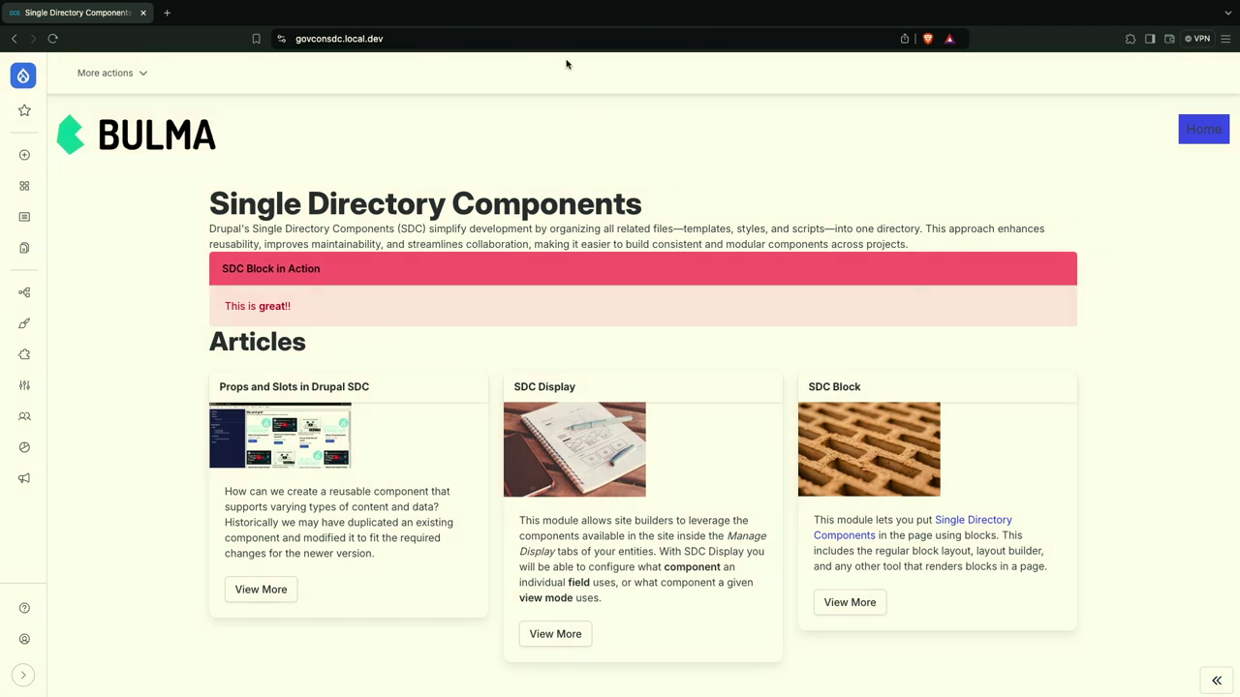
{"action": "right_click", "coordinate": [762, 182]}
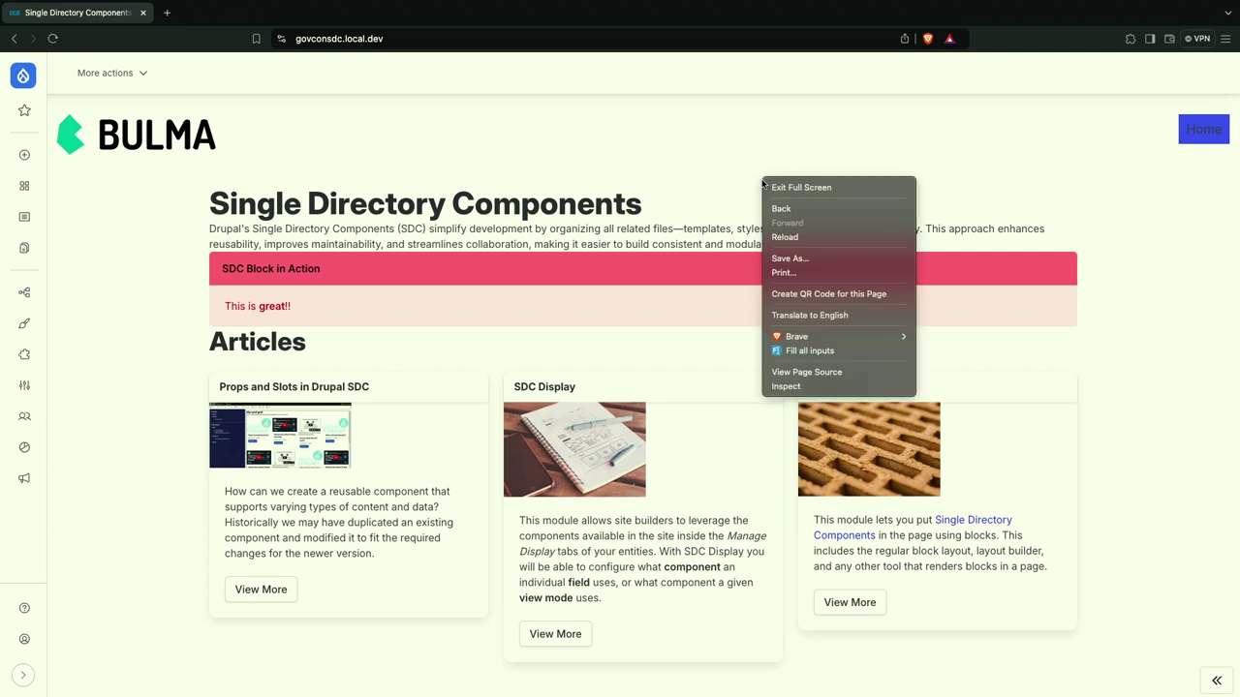
{"action": "left_click", "coordinate": [806, 372]}
{"action": "scroll", "coordinate": [566, 291], "scroll_direction": "down", "scroll_amount": 10}
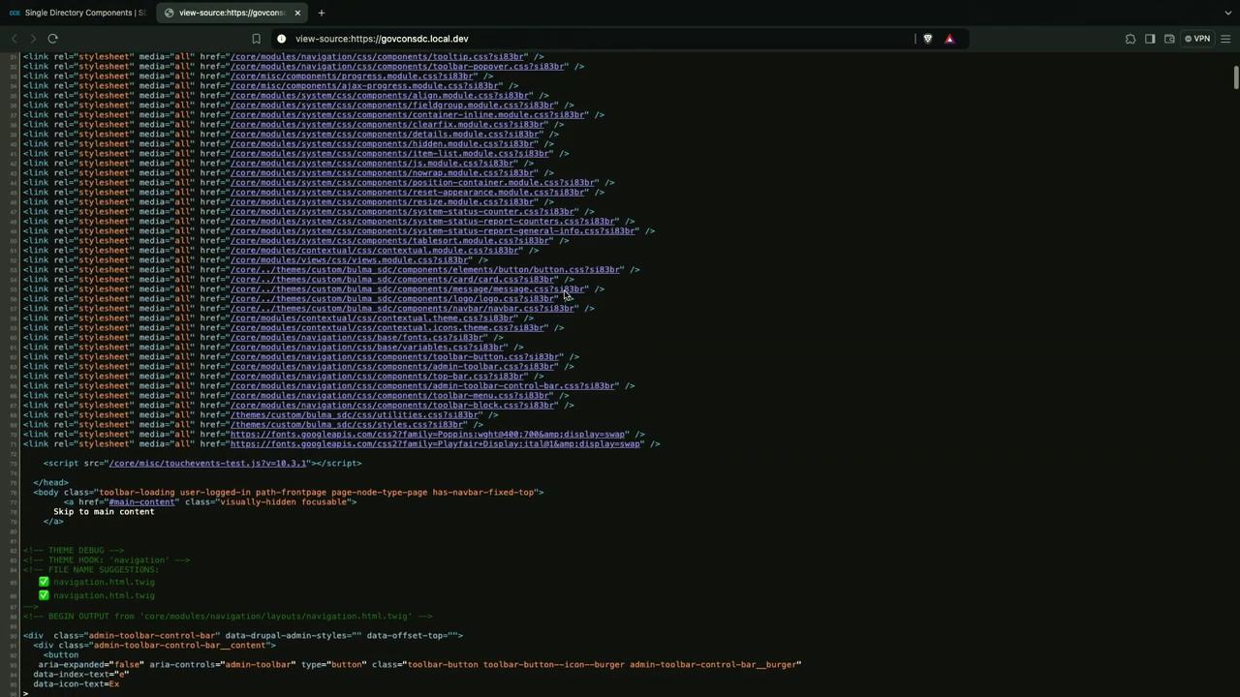
{"action": "key", "text": "super+f"}
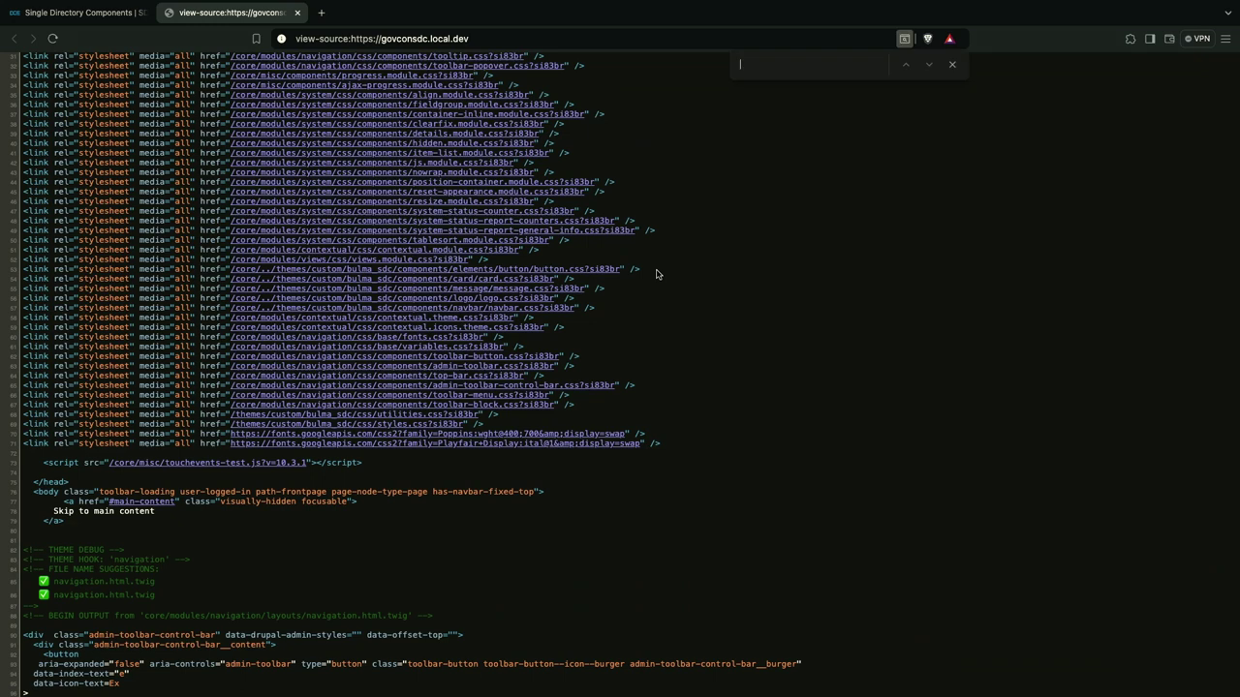
{"action": "type", "text": "mess"}
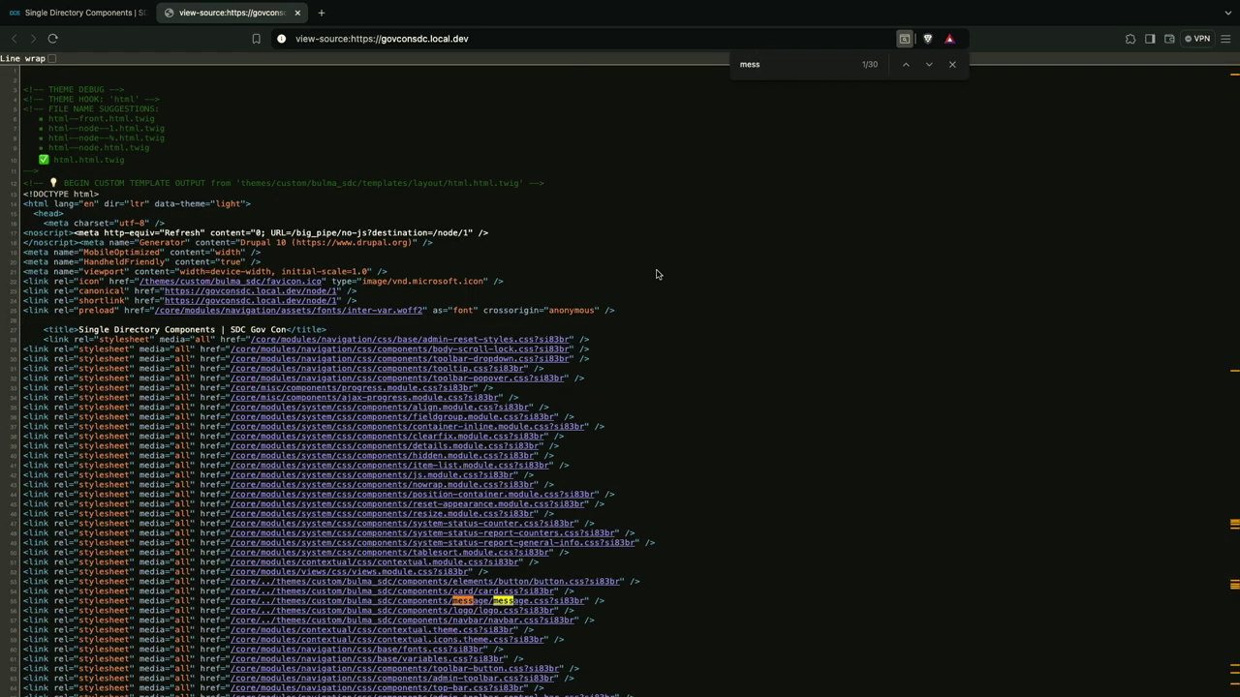
{"action": "scroll", "coordinate": [459, 554], "scroll_direction": "down", "scroll_amount": 3}
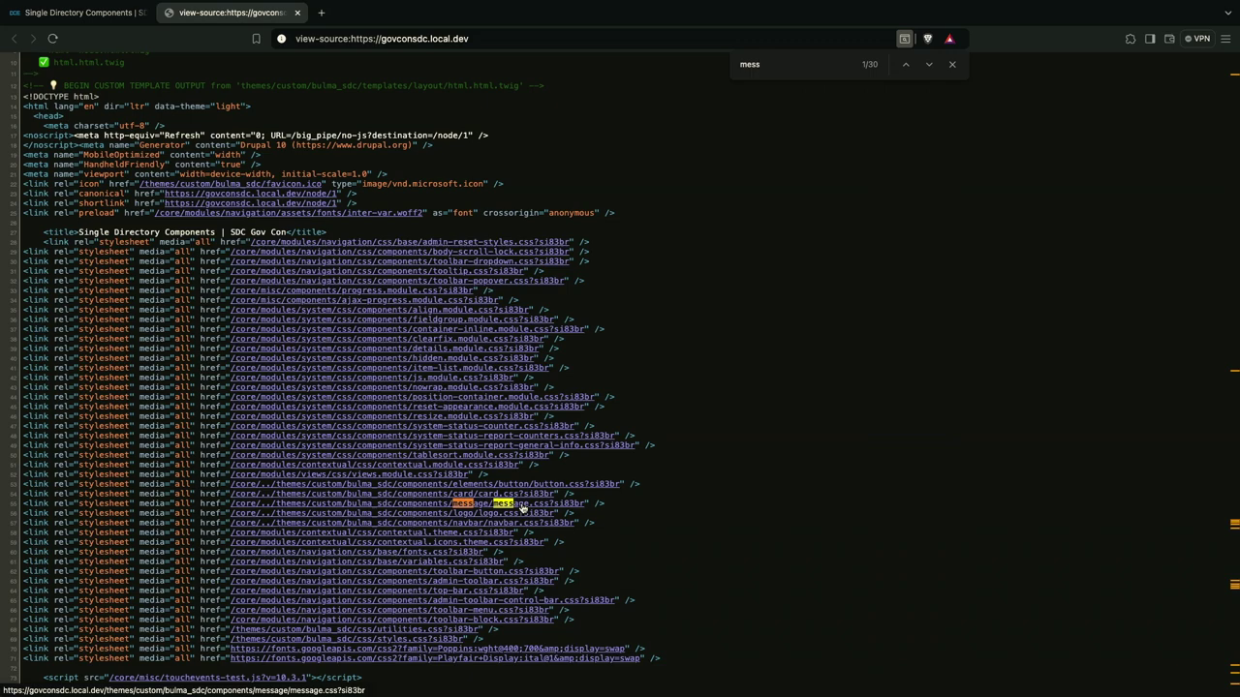
Return to the site's home page in Brave and open the Teaser display settings of the Article content type.
{"action": "key", "text": "ctrl+Right"}
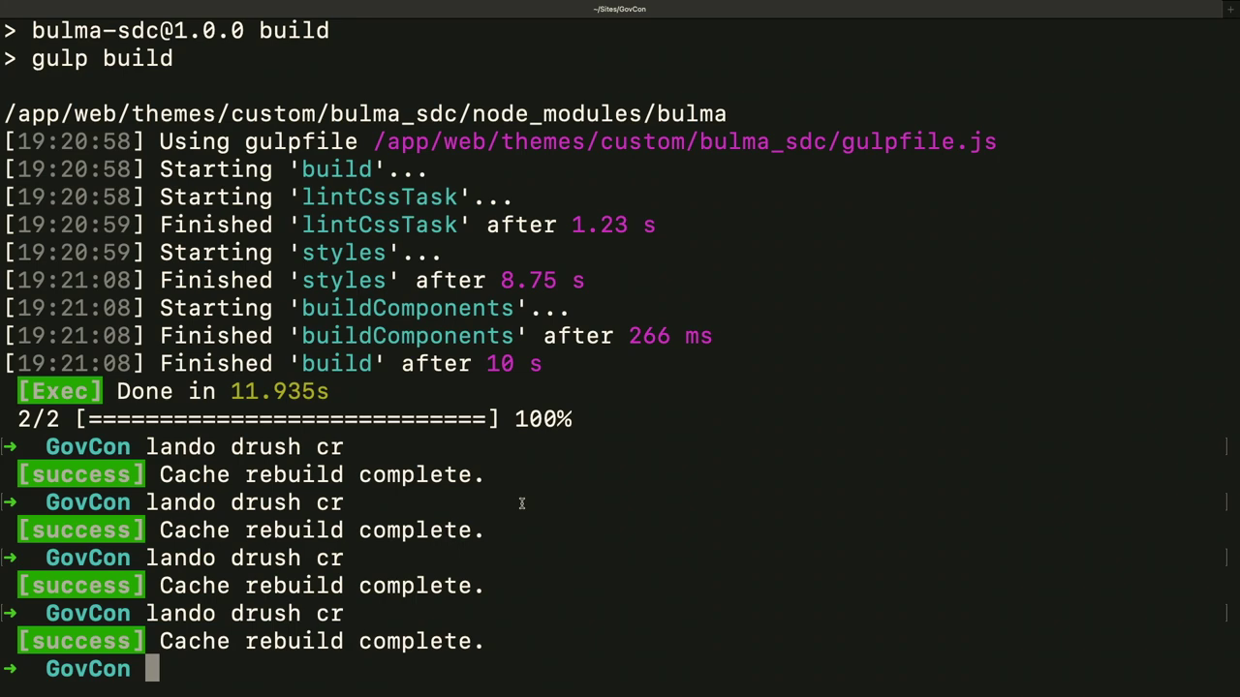
{"action": "key", "text": "super+Tab"}
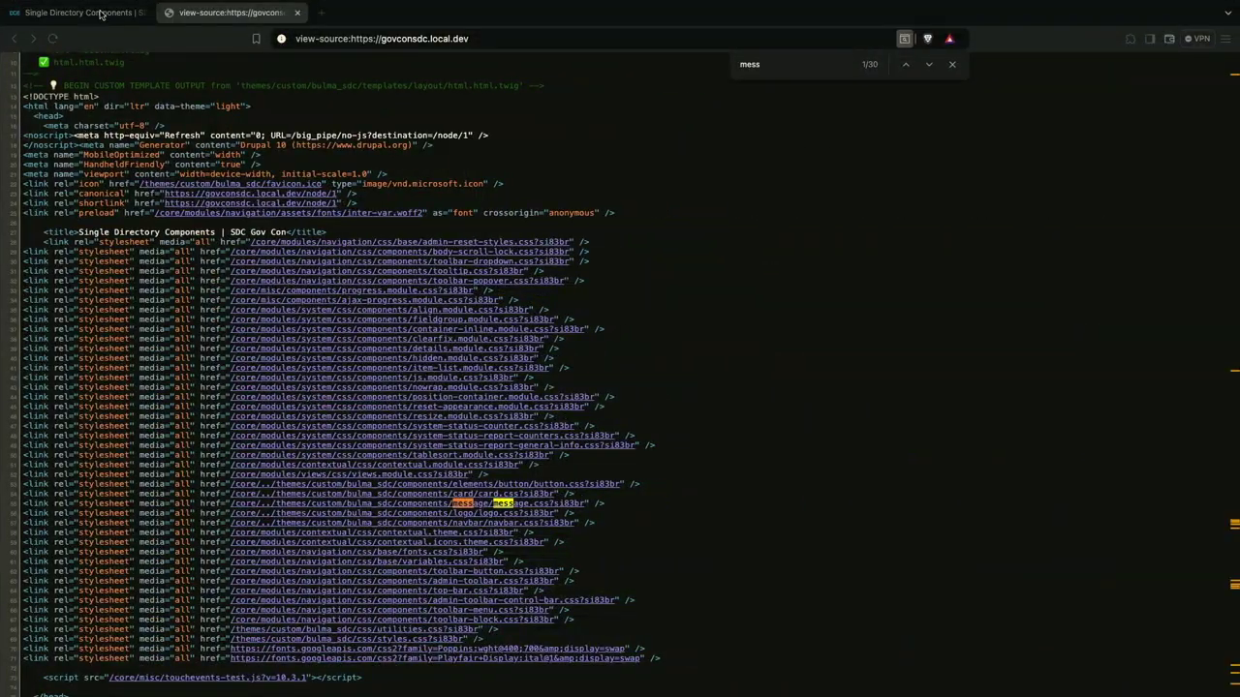
{"action": "left_click", "coordinate": [97, 13]}
{"action": "left_click", "coordinate": [25, 292]}
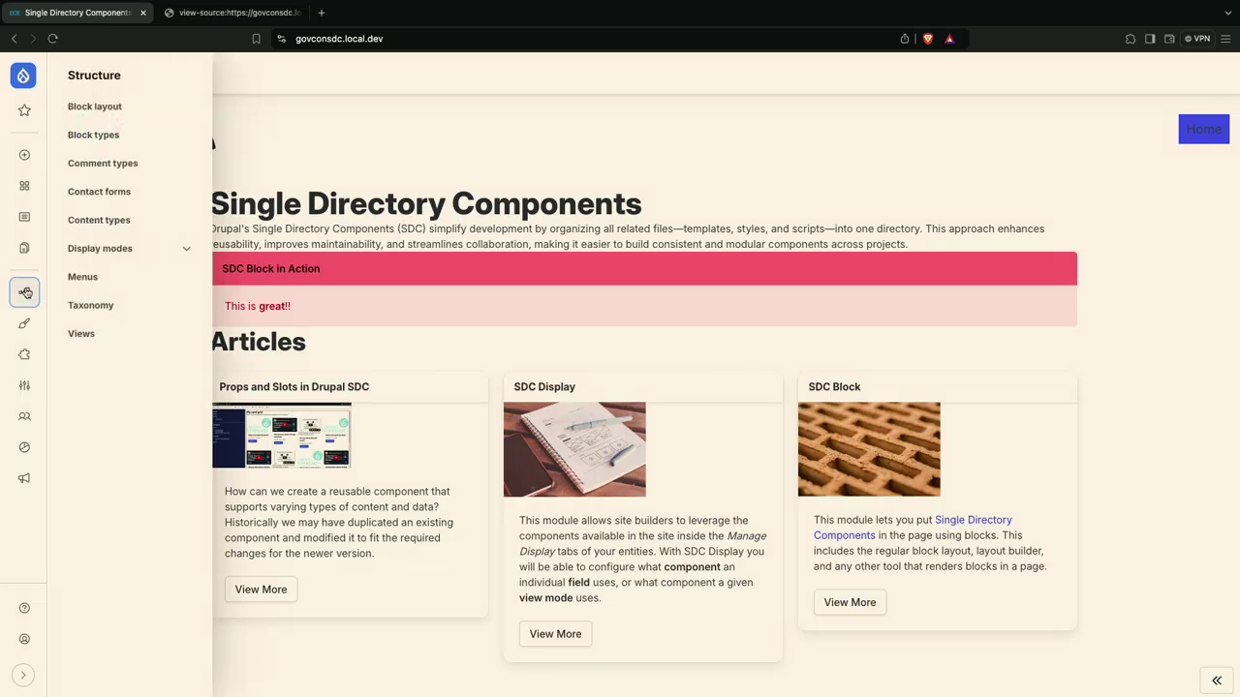
{"action": "left_click", "coordinate": [123, 231]}
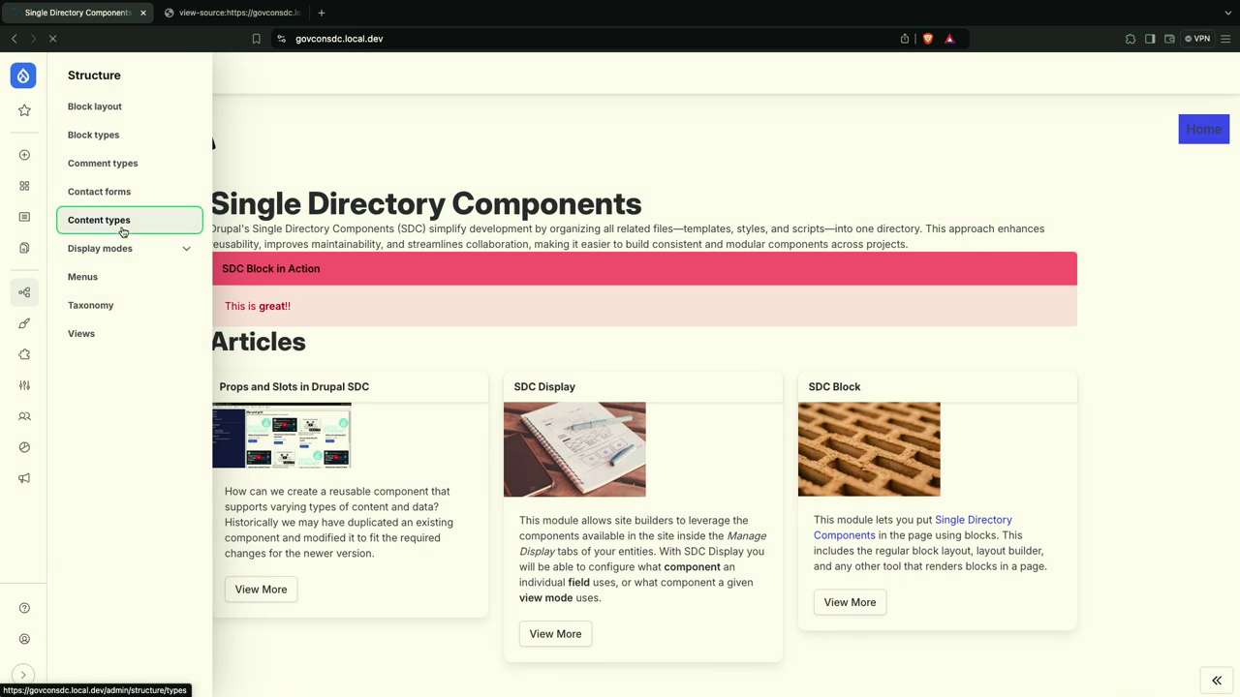
{"action": "left_click", "coordinate": [1073, 243]}
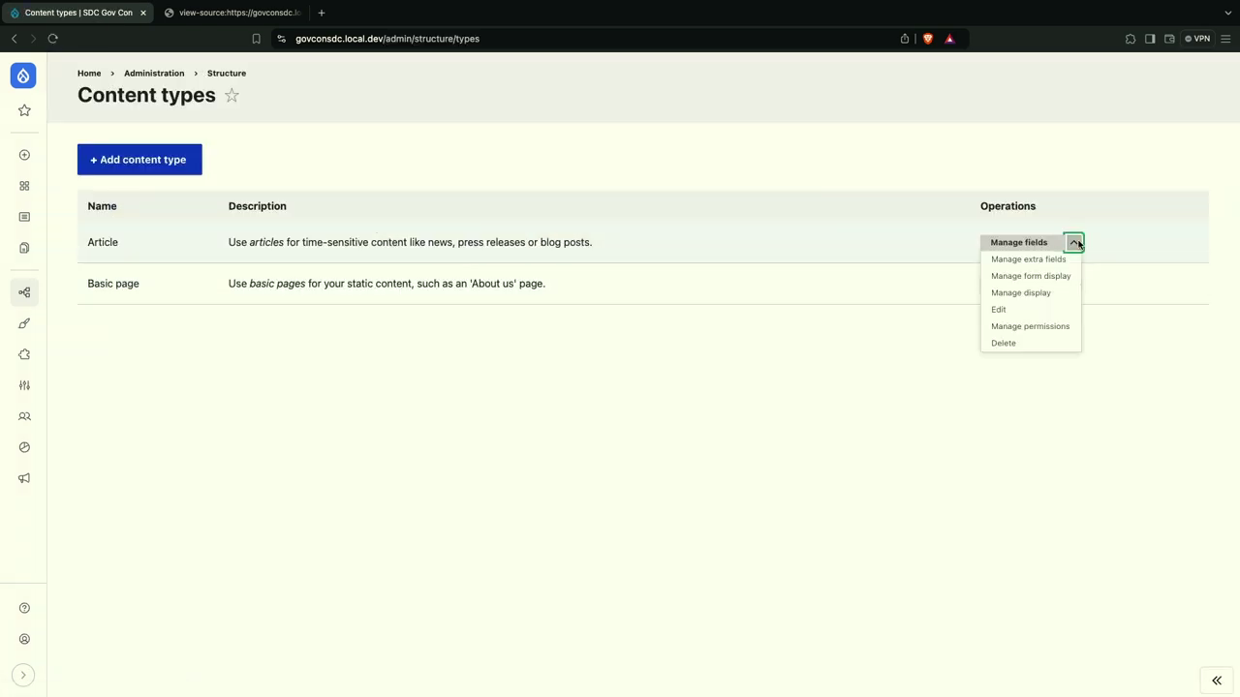
{"action": "left_click", "coordinate": [1029, 293]}
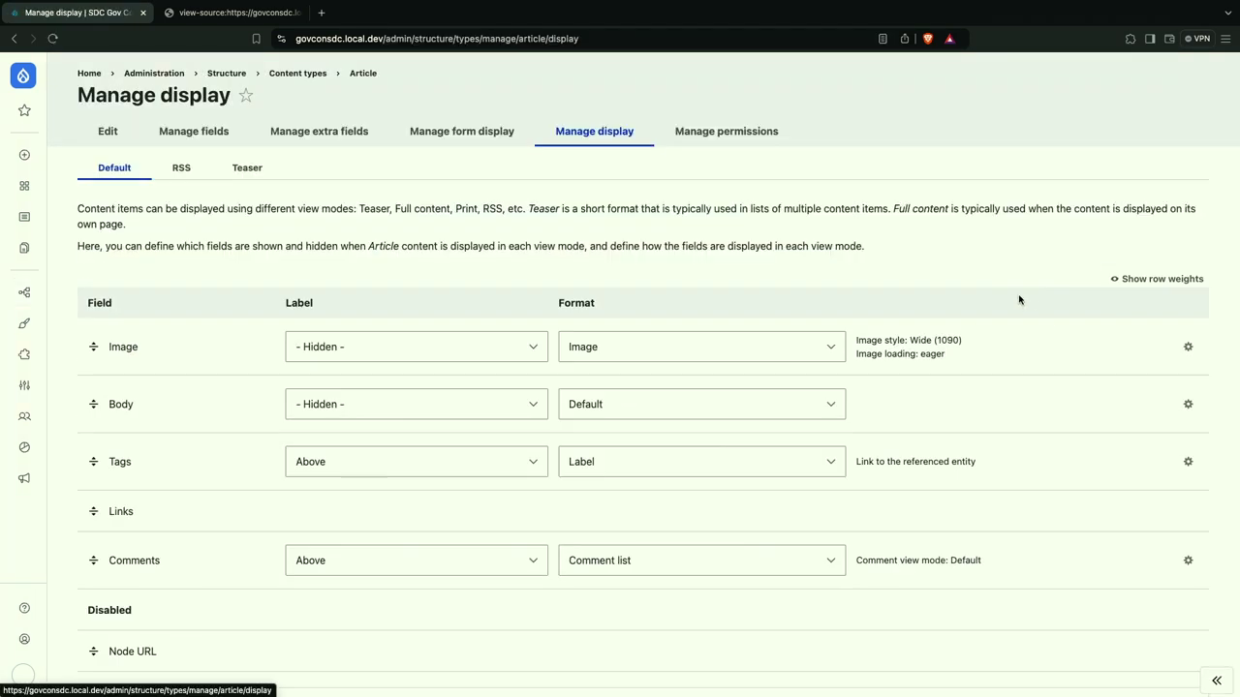
{"action": "left_click", "coordinate": [249, 175]}
{"action": "scroll", "coordinate": [243, 354], "scroll_direction": "down", "scroll_amount": 2}
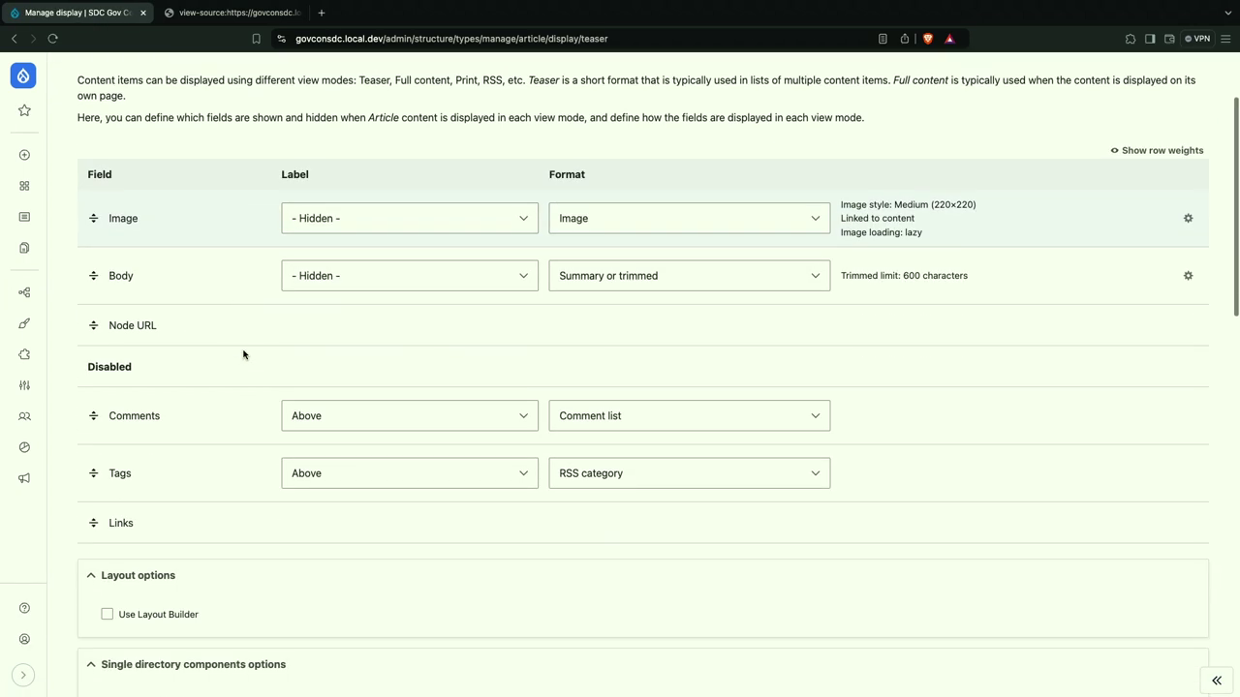
Examine the component choices for rendering the teaser's Body field, and discard the format settings.
{"action": "left_click", "coordinate": [1186, 276]}
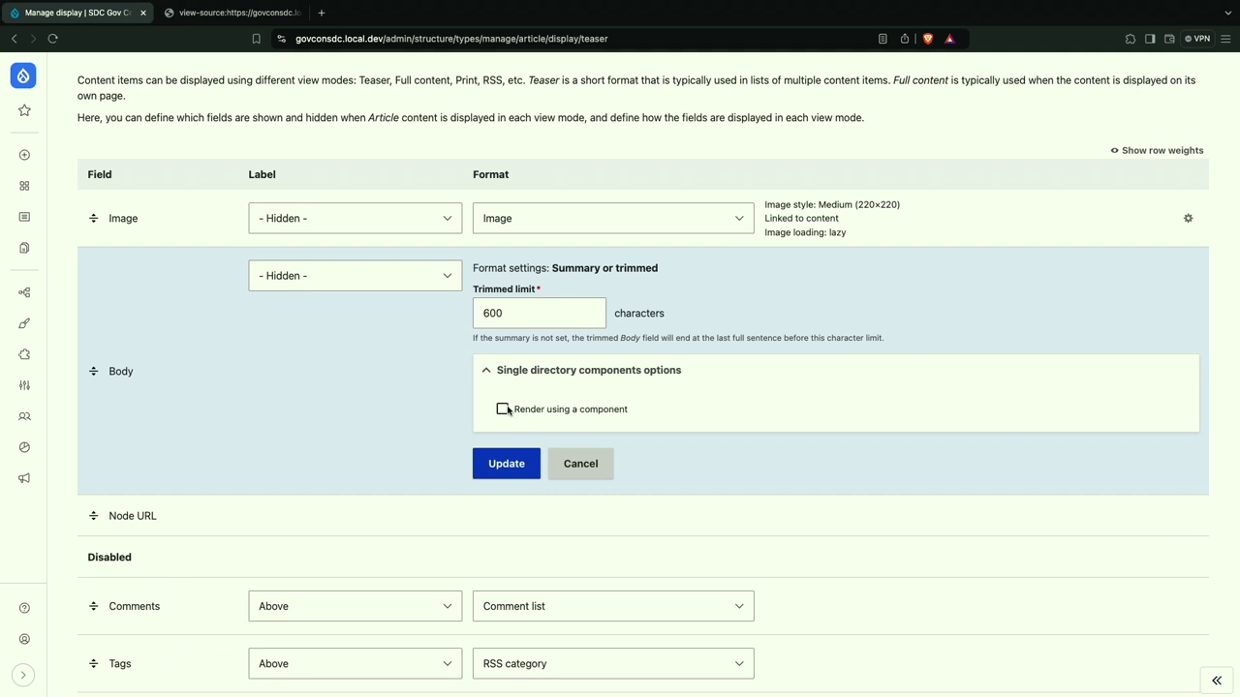
{"action": "left_click", "coordinate": [504, 410]}
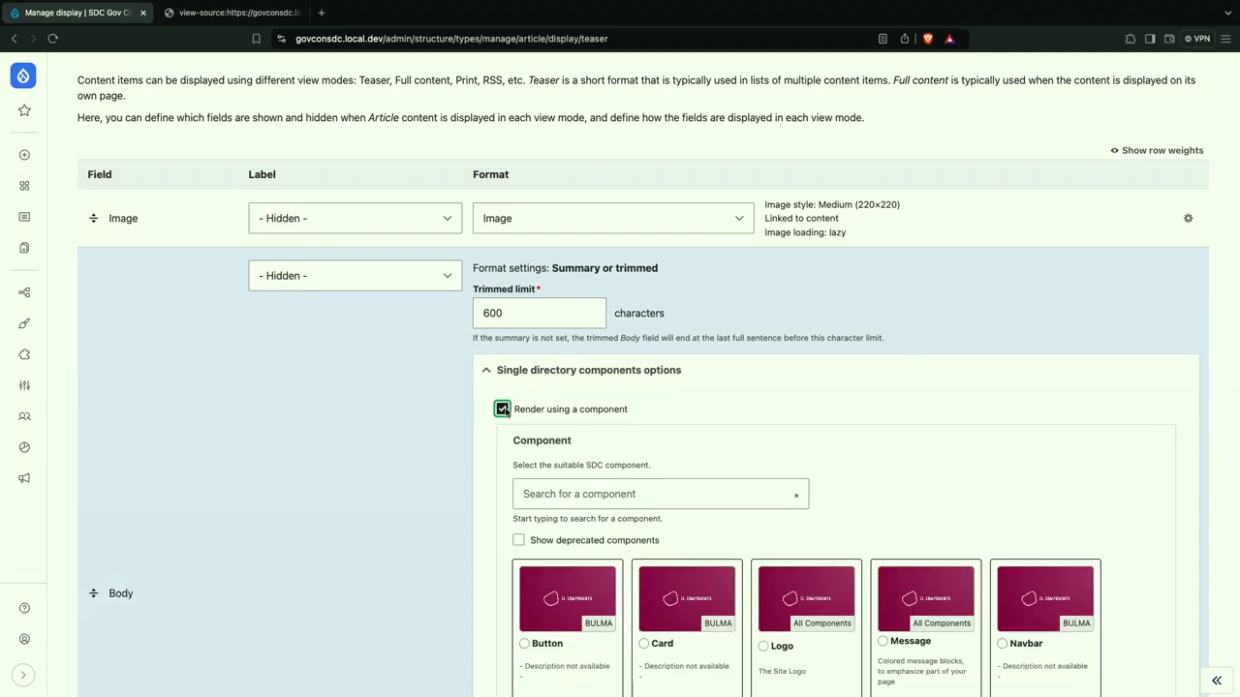
{"action": "left_click", "coordinate": [503, 410]}
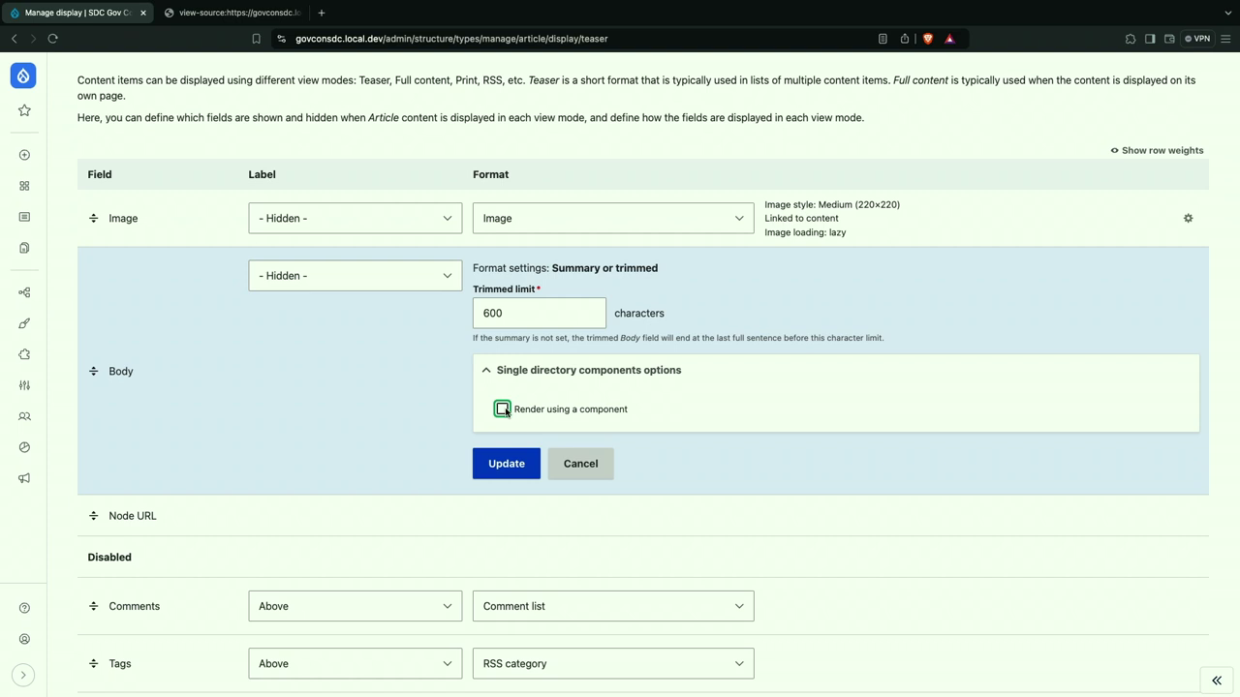
{"action": "left_click", "coordinate": [578, 463]}
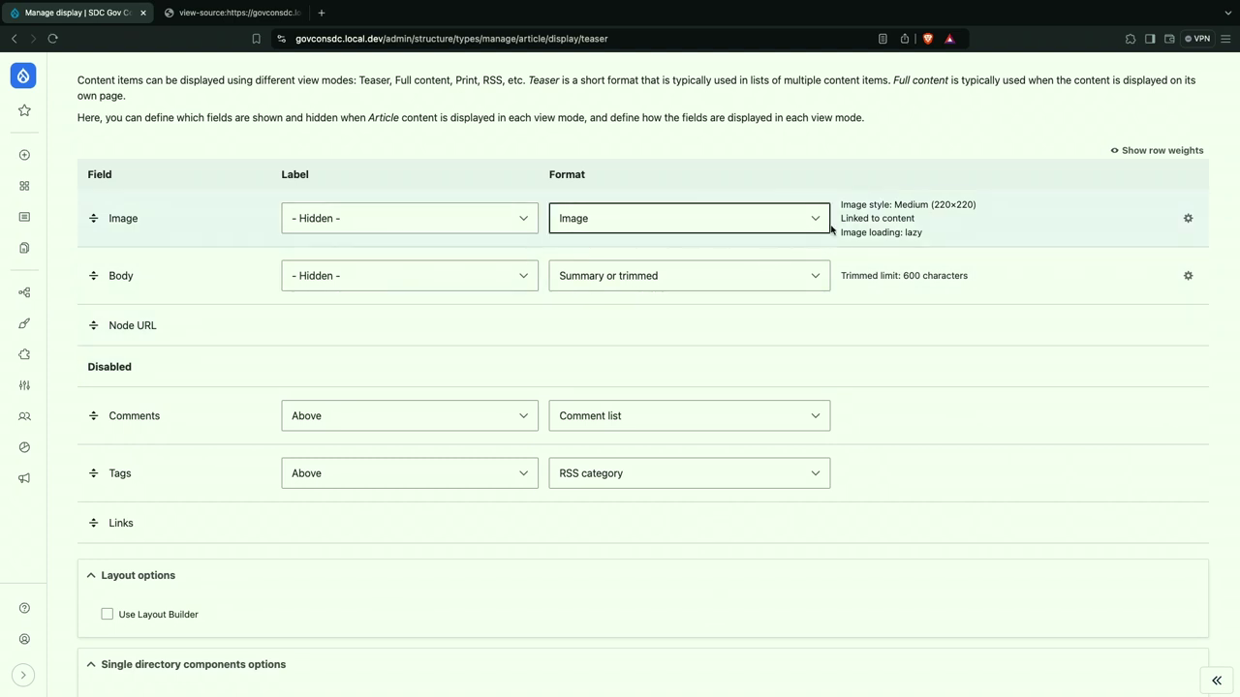
Update the teaser's Image field to use the Large (480×480) image style, and review the Card's prop and slot mapping.
{"action": "left_click", "coordinate": [1188, 221]}
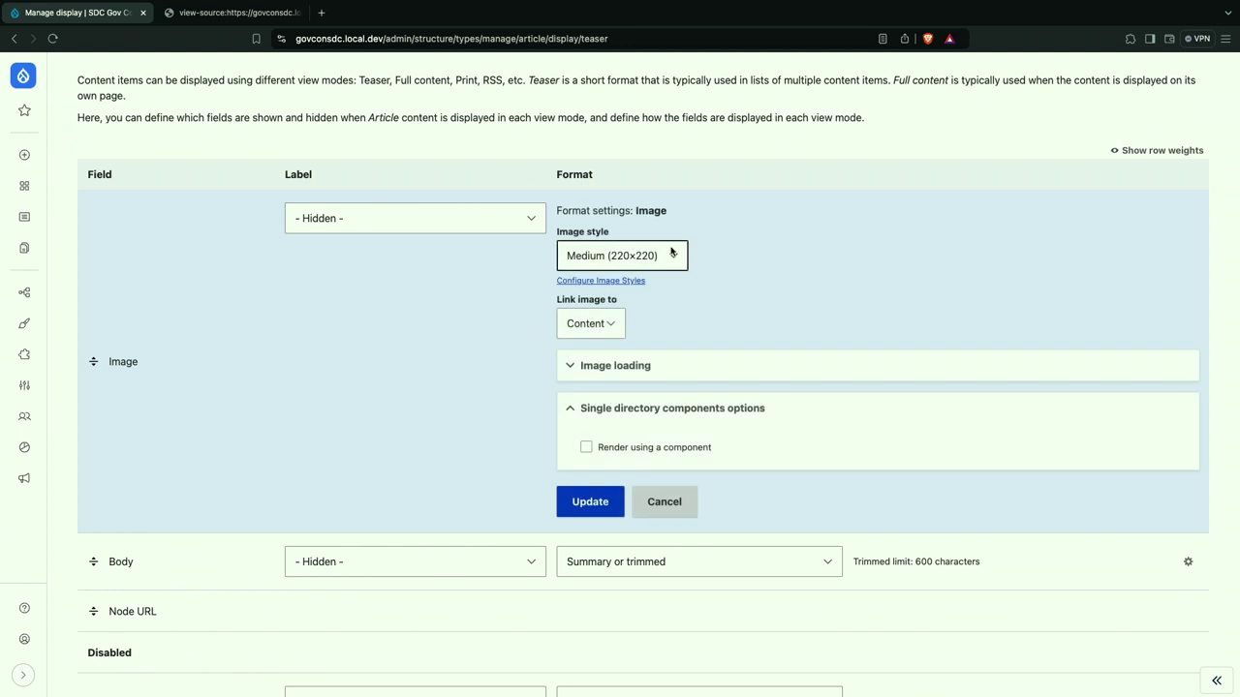
{"action": "left_click", "coordinate": [669, 254]}
{"action": "left_click", "coordinate": [640, 241]}
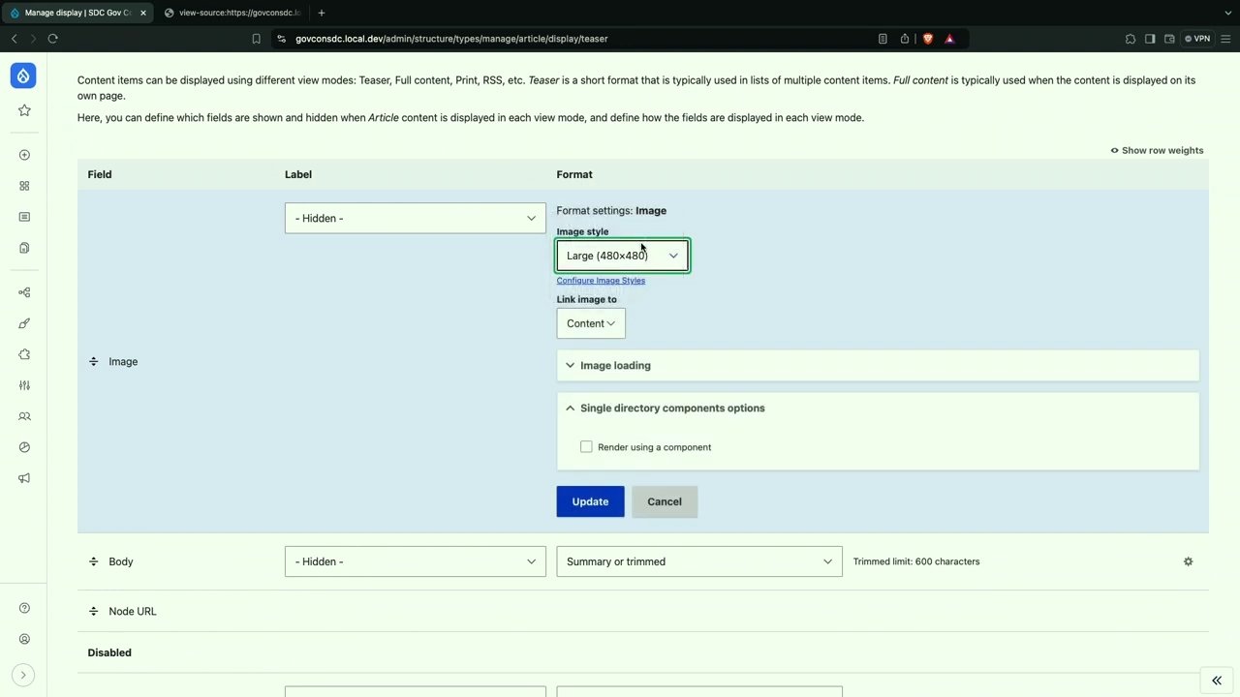
{"action": "left_click", "coordinate": [590, 500]}
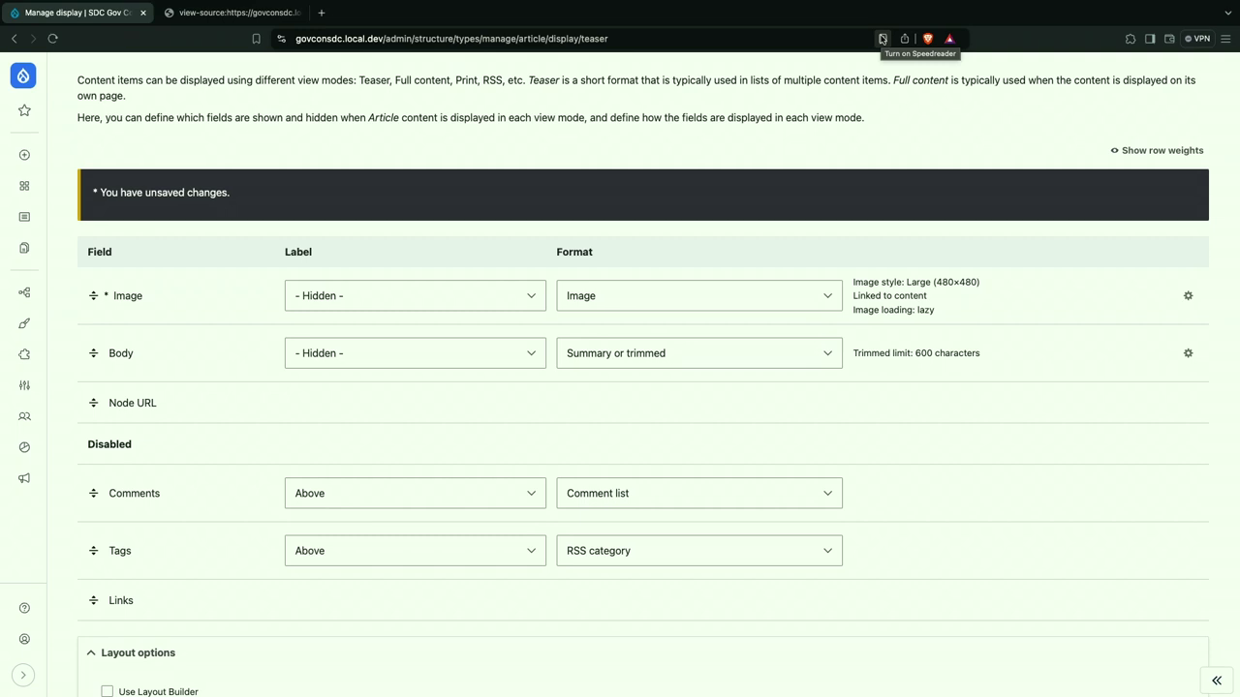
{"action": "scroll", "coordinate": [714, 158], "scroll_direction": "down", "scroll_amount": 15}
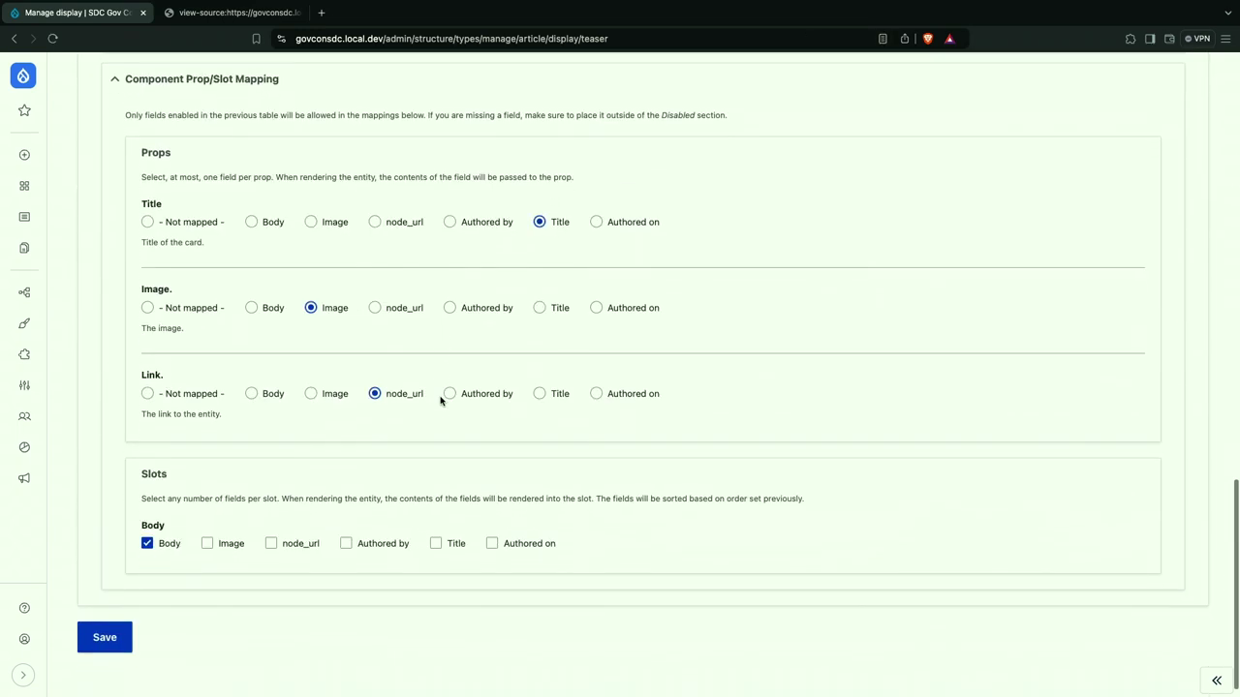
{"action": "scroll", "coordinate": [441, 400], "scroll_direction": "down", "scroll_amount": 1}
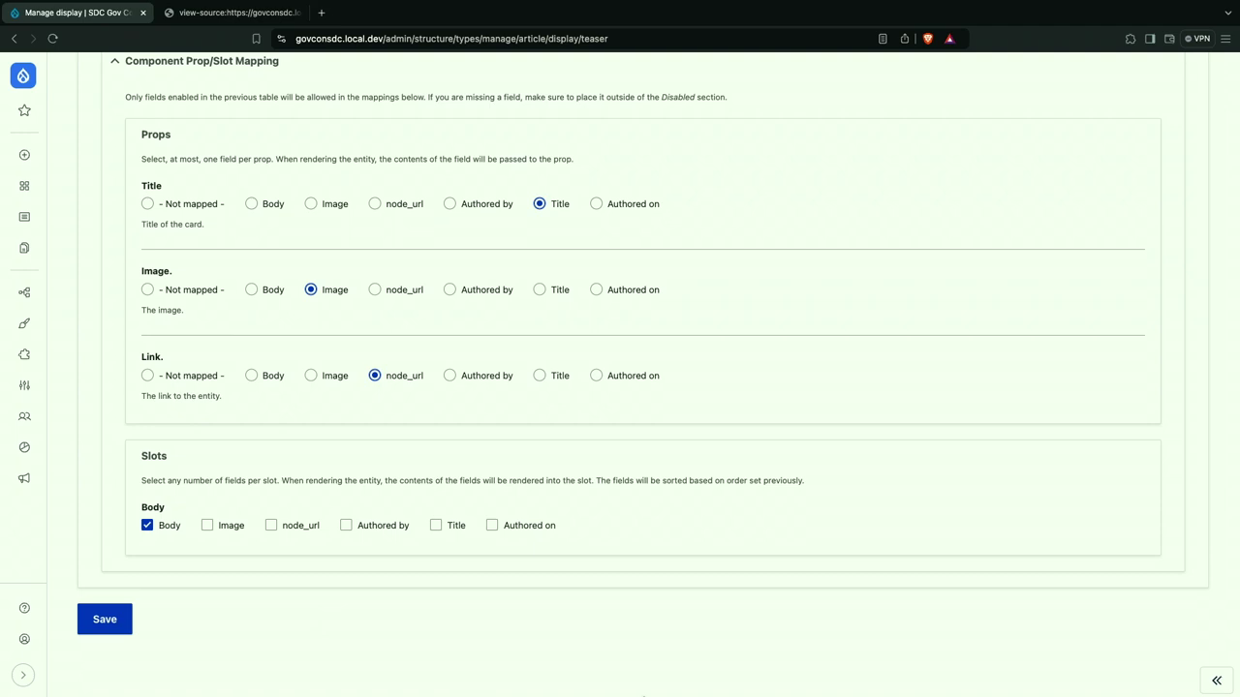
Switch to VS Code and delete the three commented-out title_suffix lines from the Card's card.component.yml.
{"action": "key", "text": "super+Tab"}
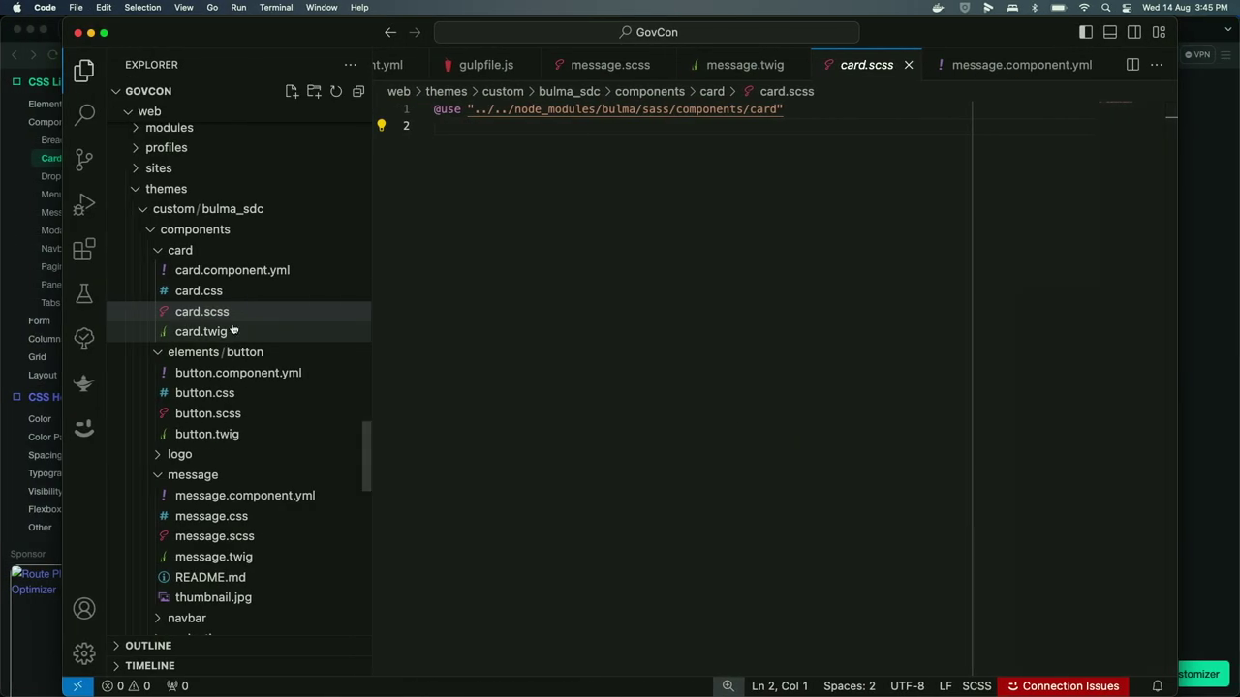
{"action": "left_click", "coordinate": [255, 271]}
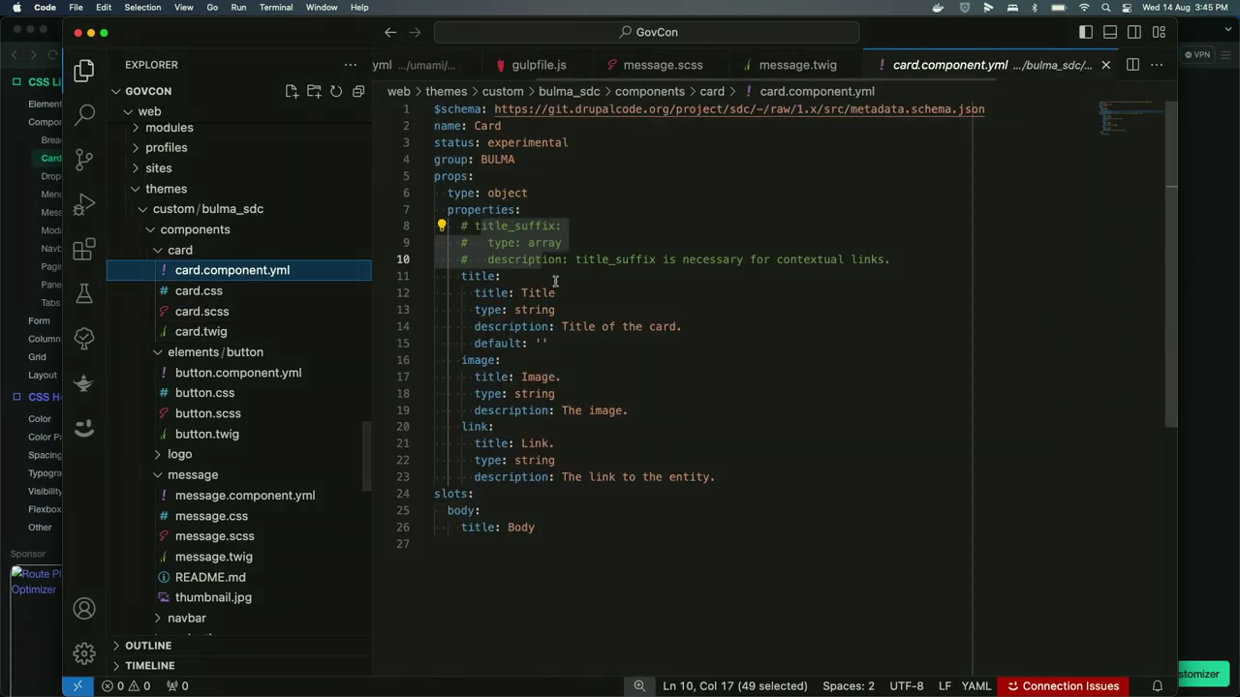
{"action": "left_click", "coordinate": [548, 343]}
{"action": "left_click", "coordinate": [903, 258]}
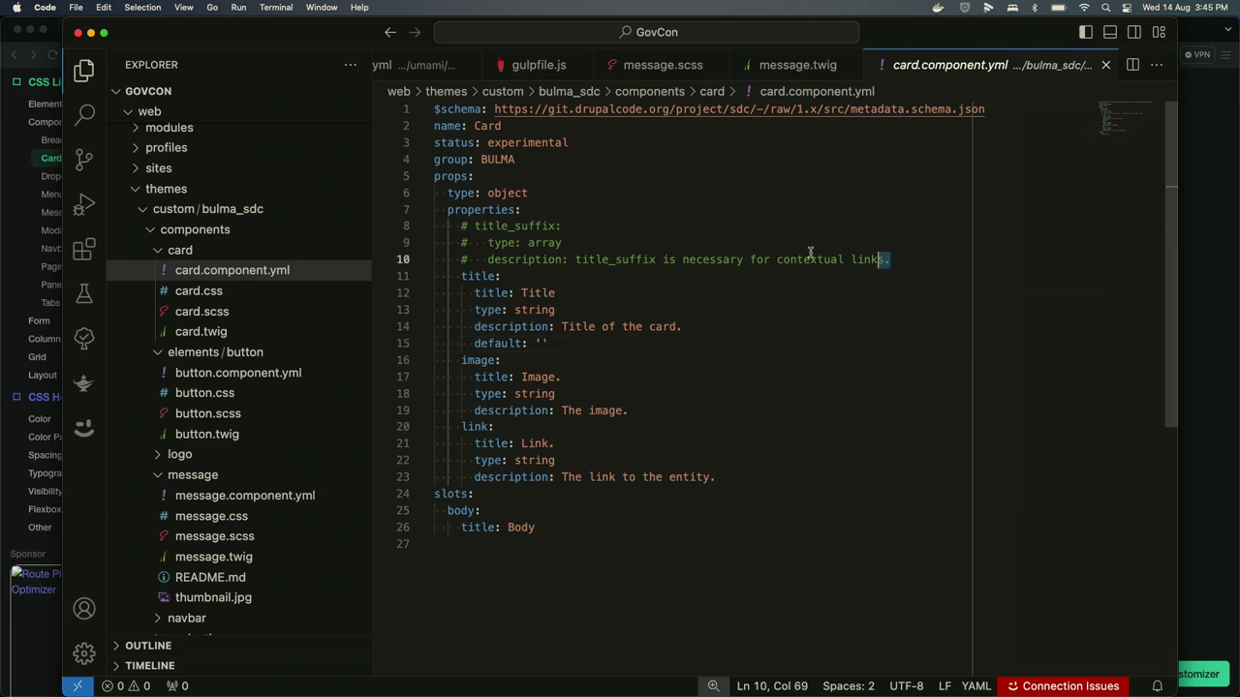
{"action": "left_click", "coordinate": [426, 242], "text": "shift"}
{"action": "left_click", "coordinate": [426, 230], "text": "shift"}
{"action": "key", "text": "BackSpace"}
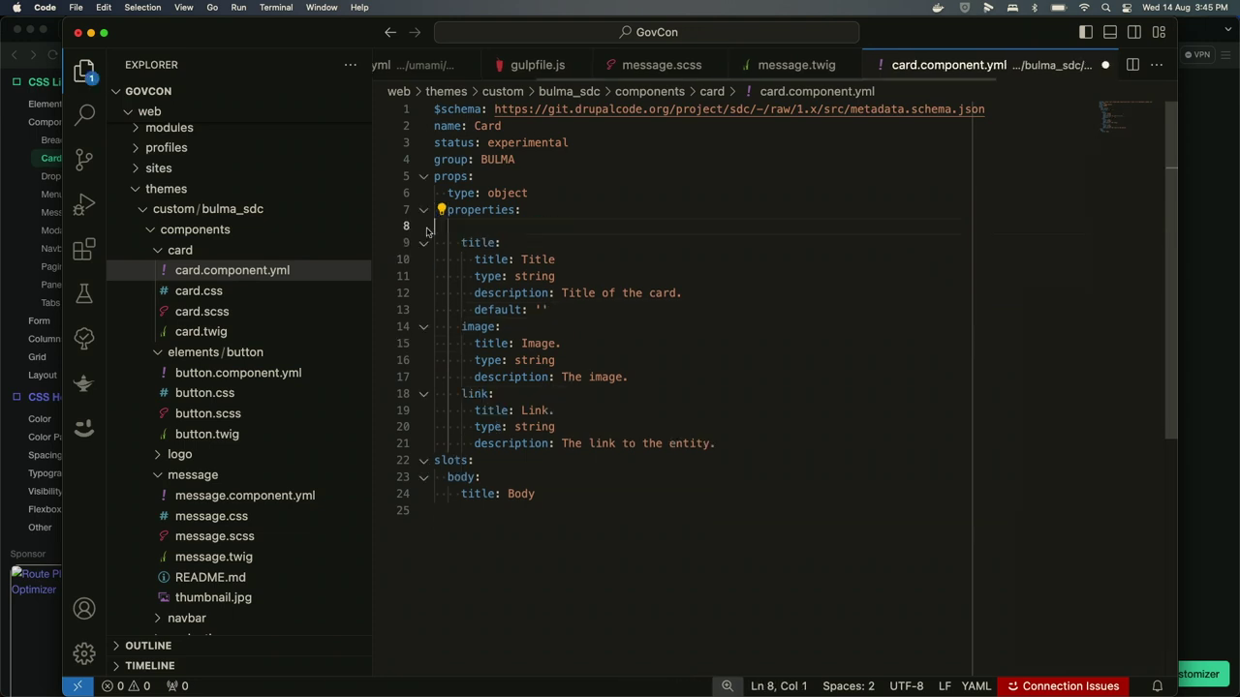
{"action": "key", "text": "BackSpace"}
{"action": "left_click", "coordinate": [480, 228]}
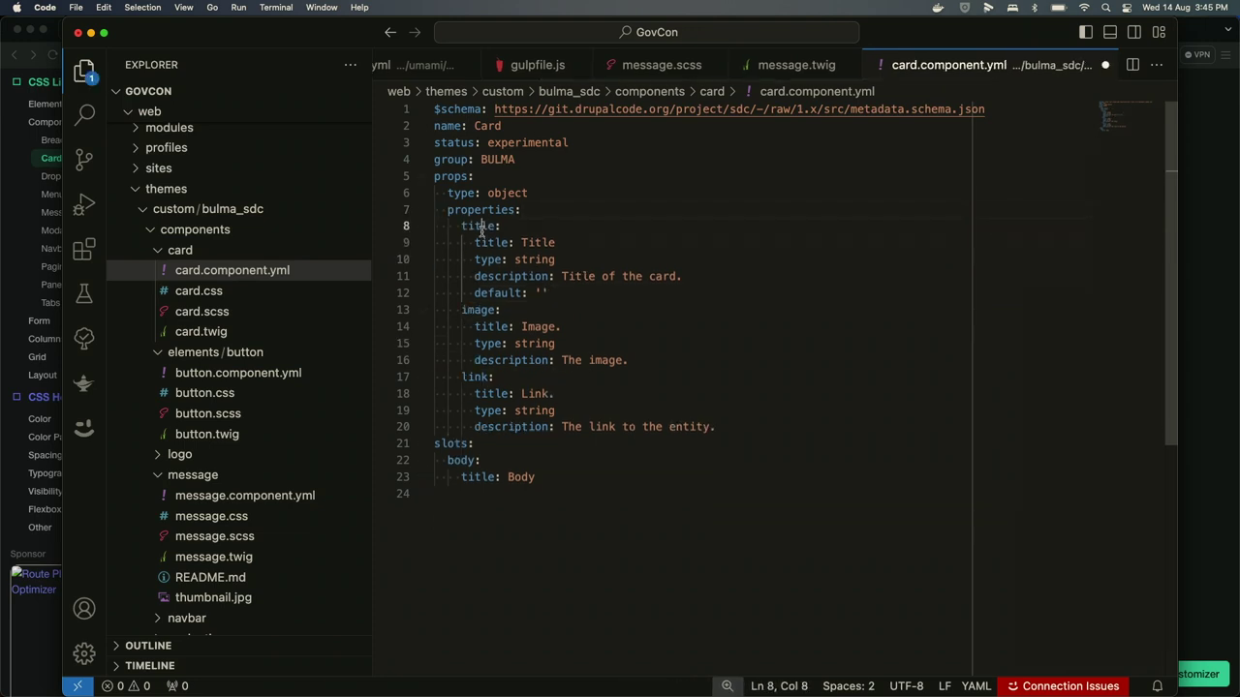
Review the Card's image and link prop definitions, and switch to Brave to compare them with the teaser's prop mapping.
{"action": "left_click", "coordinate": [465, 310]}
{"action": "left_click", "coordinate": [471, 378]}
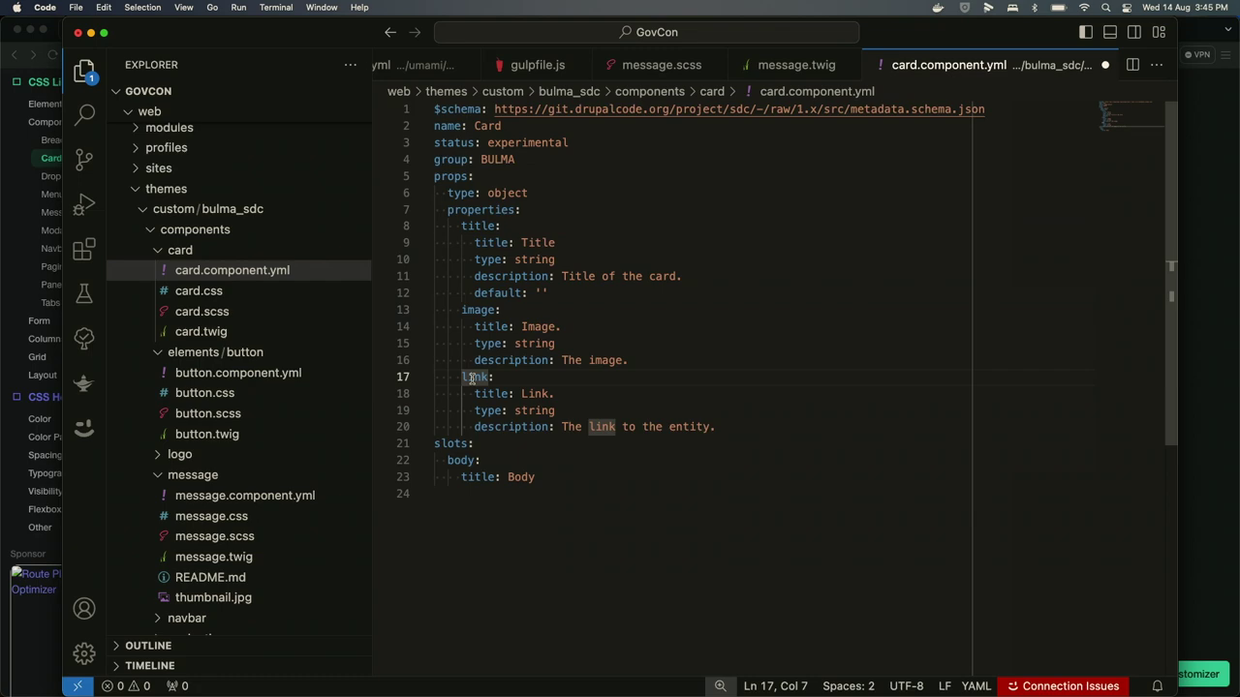
{"action": "key", "text": "ctrl+Right"}
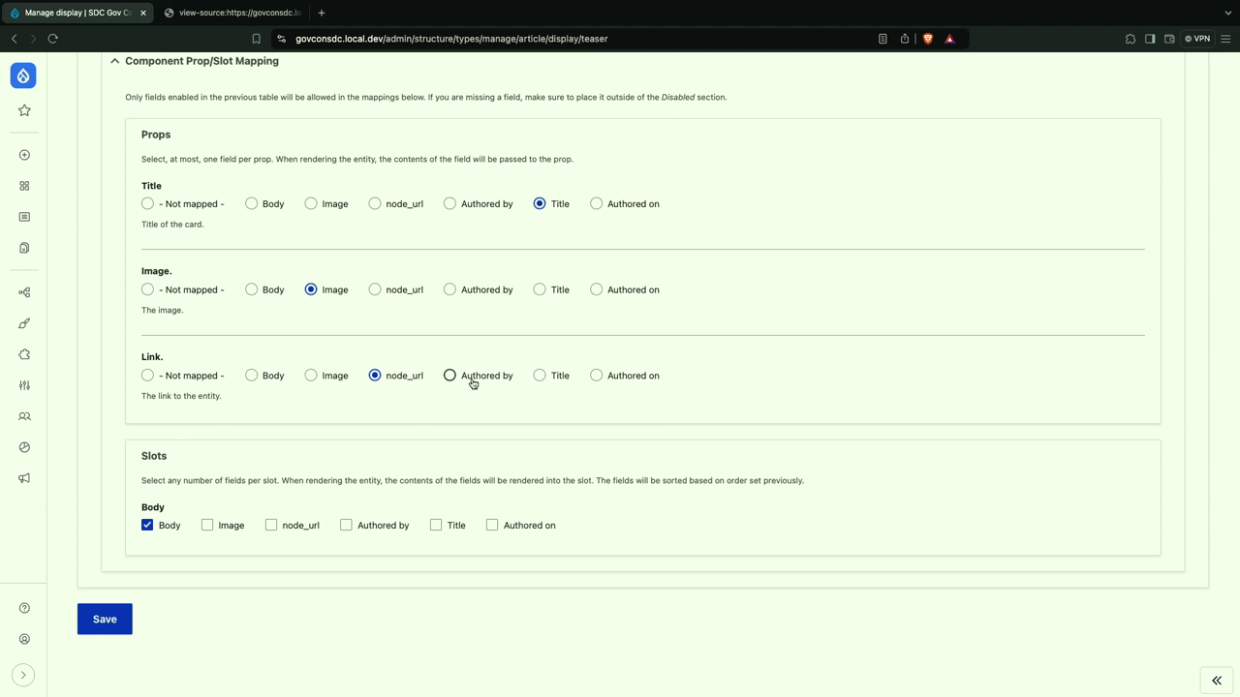
Change the format of the Image field in the Article teaser display to URL to image.
{"action": "scroll", "coordinate": [473, 384], "scroll_direction": "up", "scroll_amount": 15}
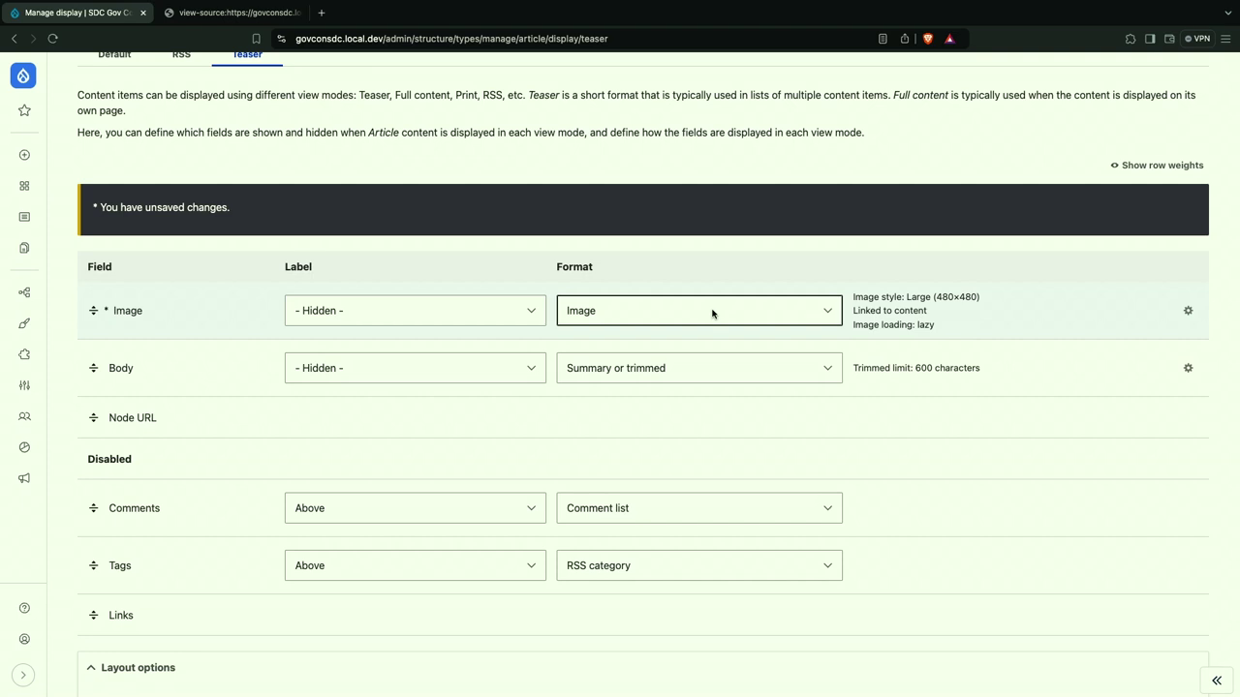
{"action": "left_click", "coordinate": [713, 313]}
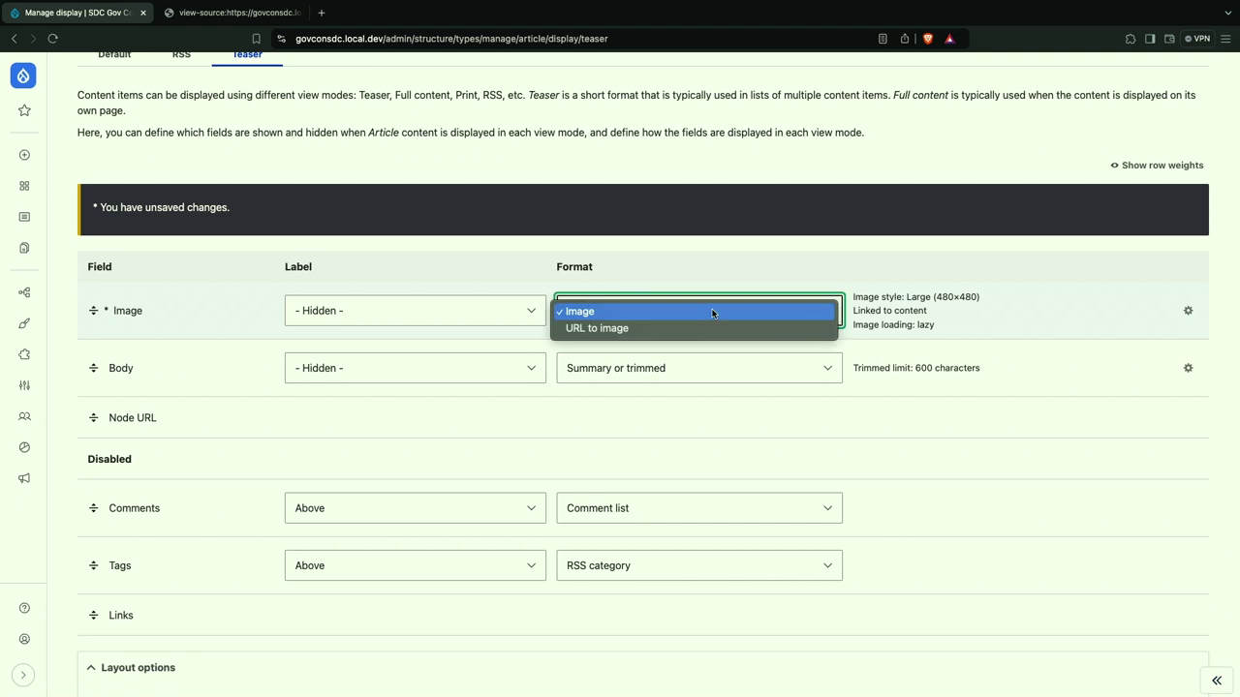
{"action": "left_click", "coordinate": [660, 329]}
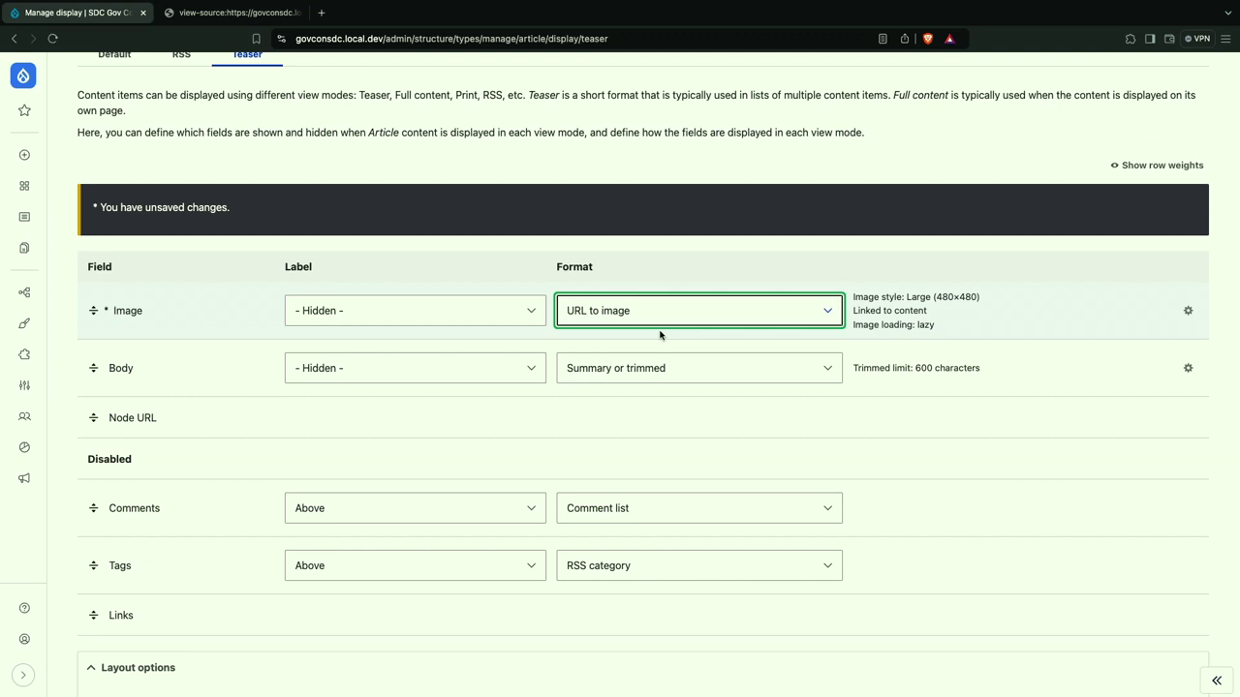
Switch to VS Code and open the Card component's card.scss to inspect its Bulma import.
{"action": "mouse_move", "coordinate": [641, 678]}
{"action": "left_click", "coordinate": [682, 669]}
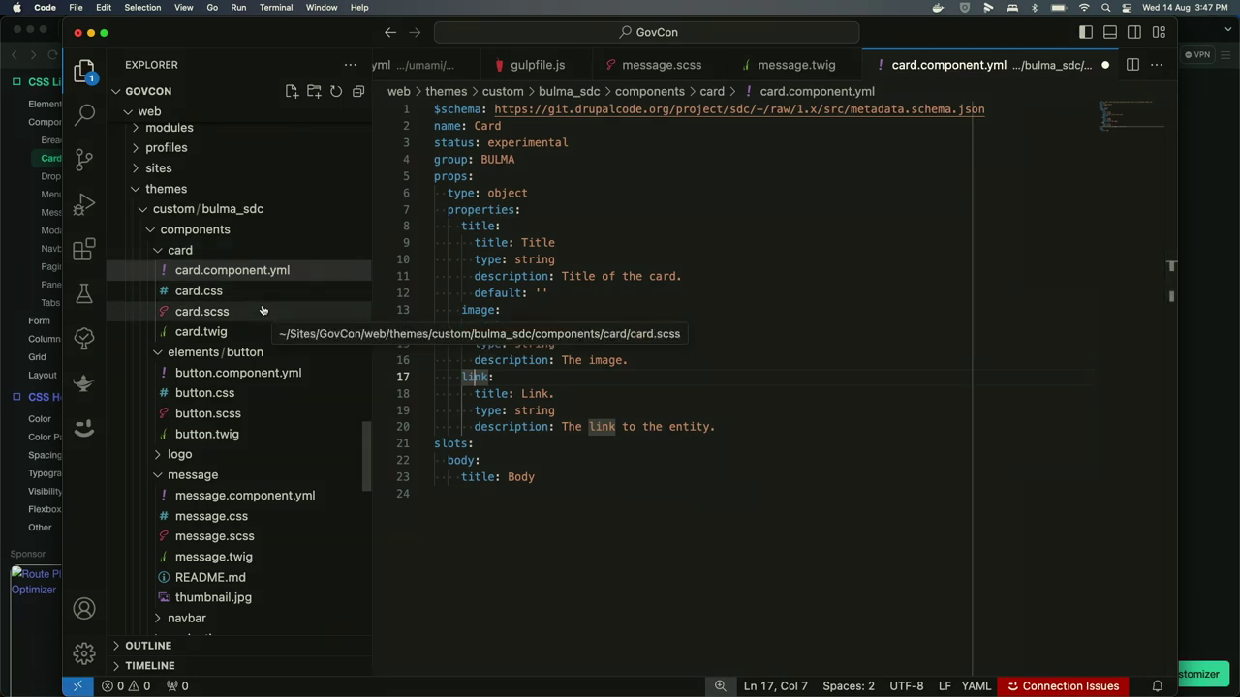
{"action": "left_click", "coordinate": [222, 311]}
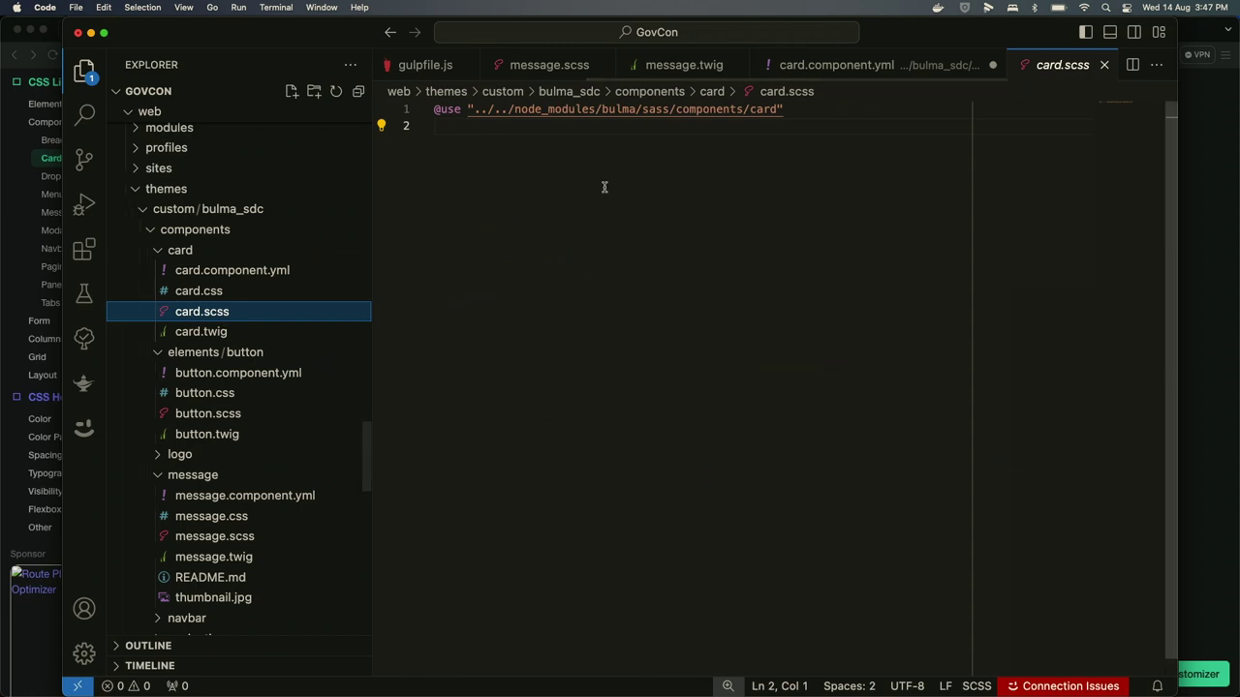